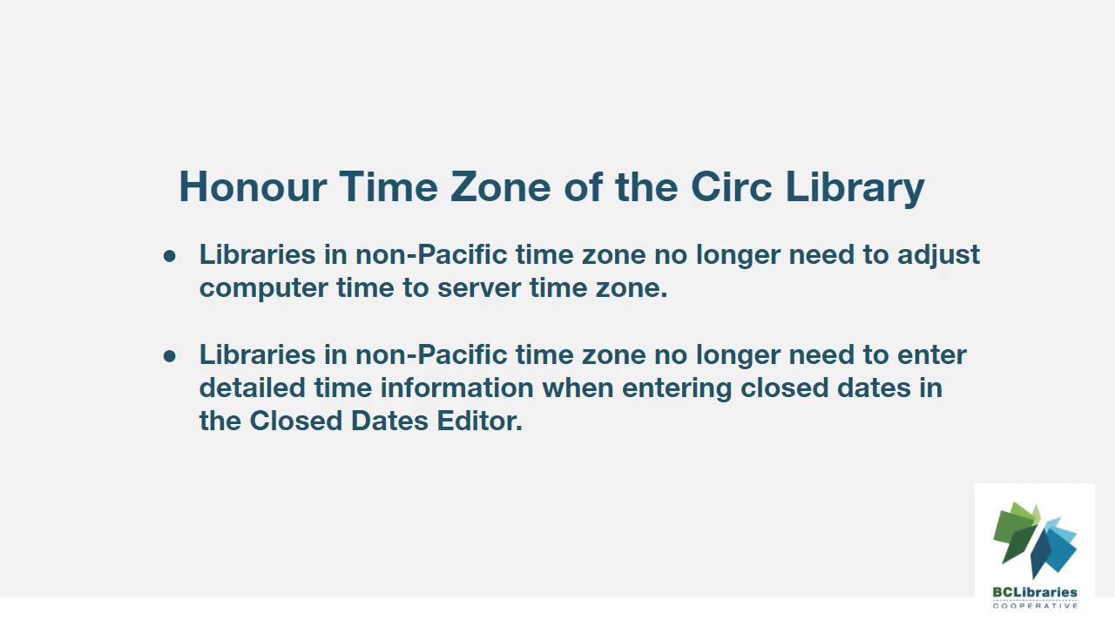
- Advance from the Honour Time Zone slide to the green Circulation section slide
key(Right)
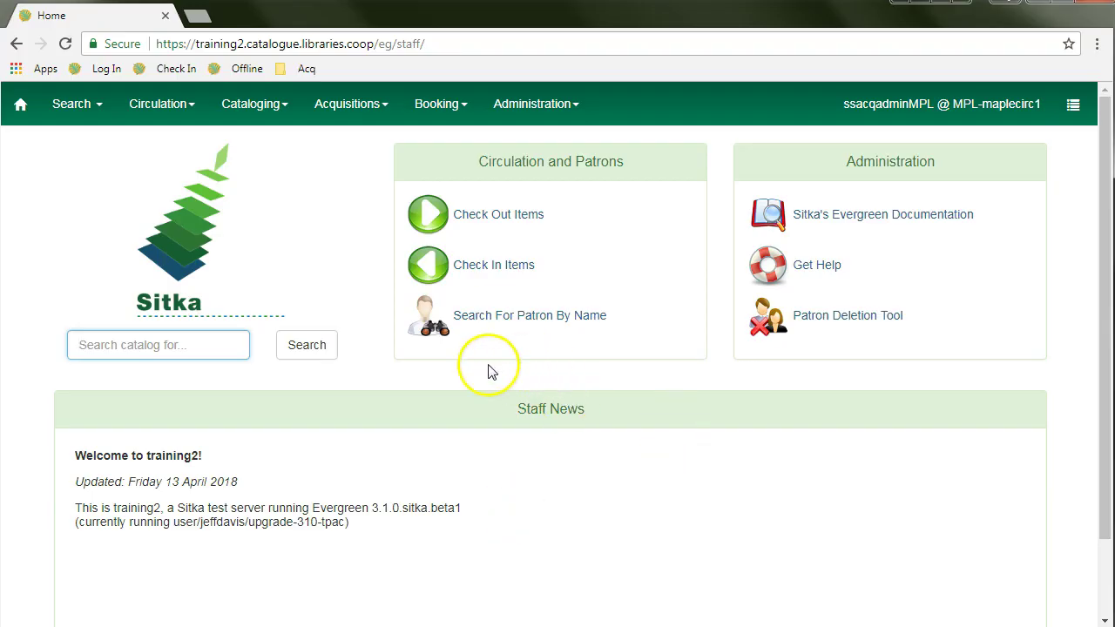
- Search patrons by DOB year 1967 and open the first of the two matches
click(511, 317)
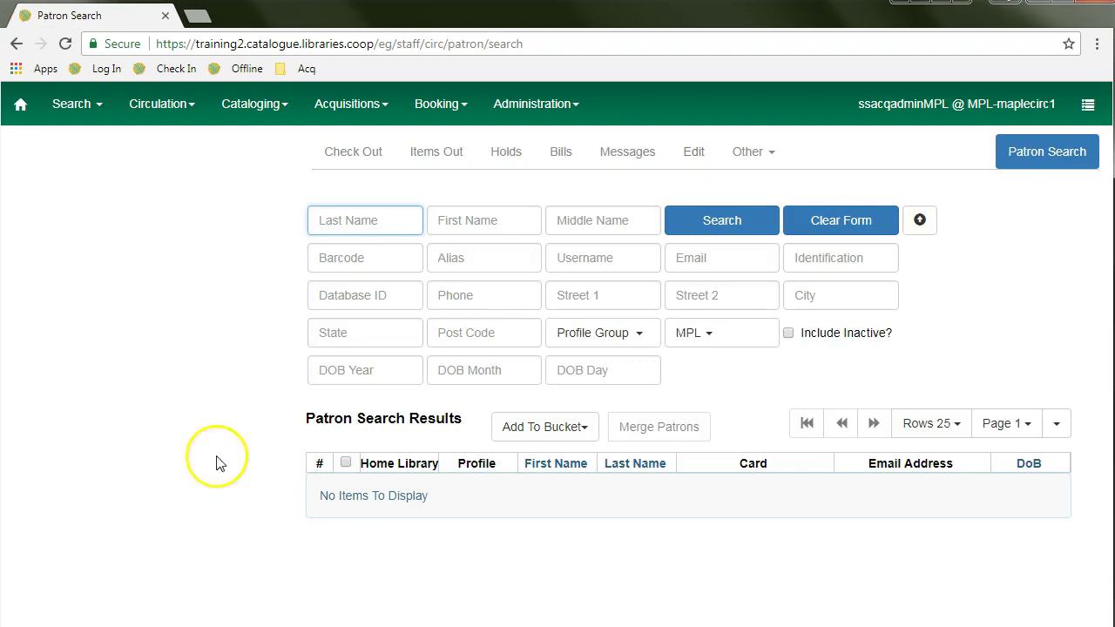
click(338, 371)
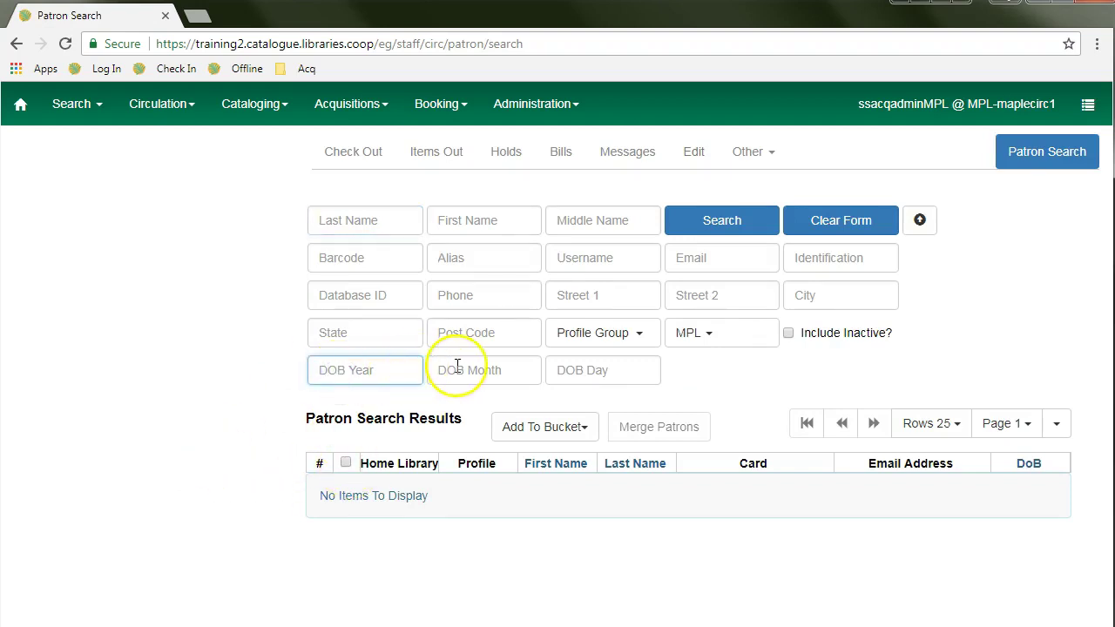
text(1967)
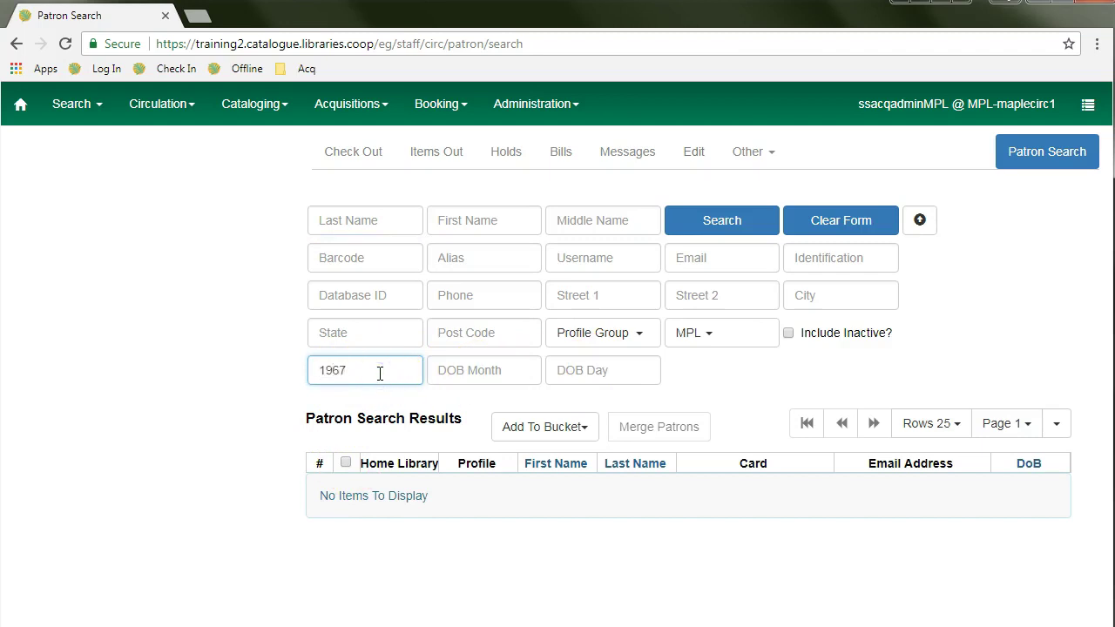
key(Return)
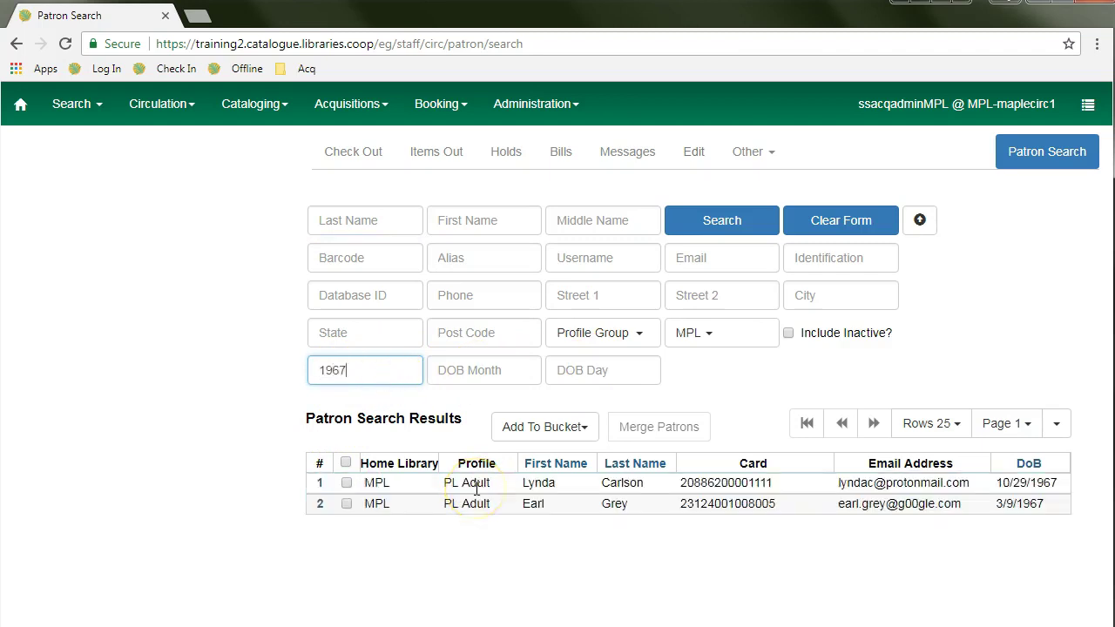
click(476, 486)
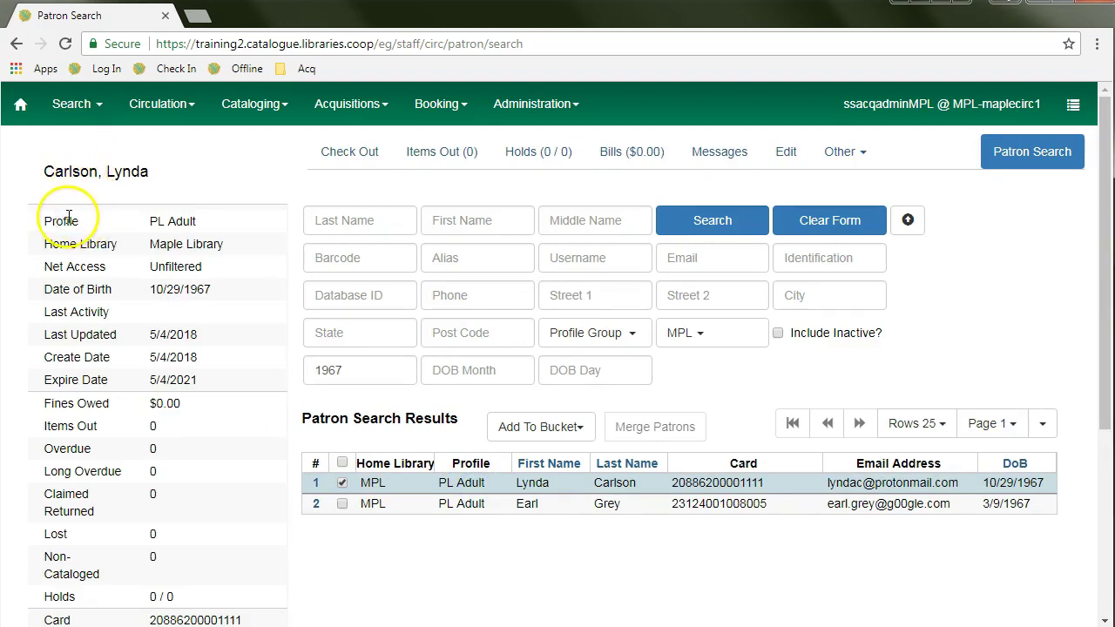
- Return to the 1967 patron search results, now listing three patrons, and select them all
mouse_move(63, 178)
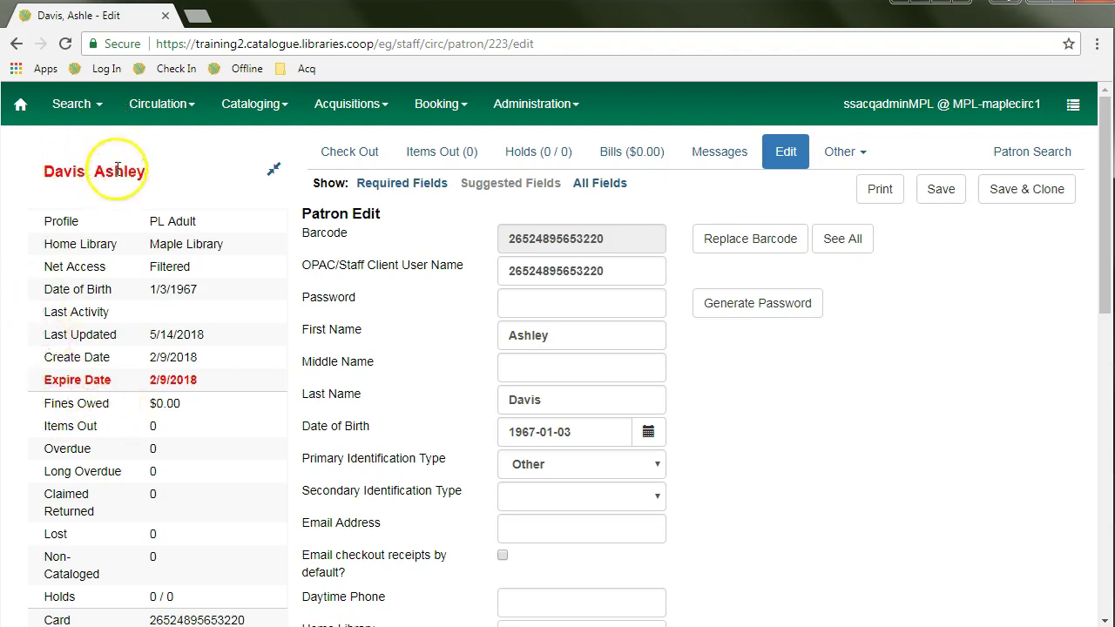
key(alt+Left)
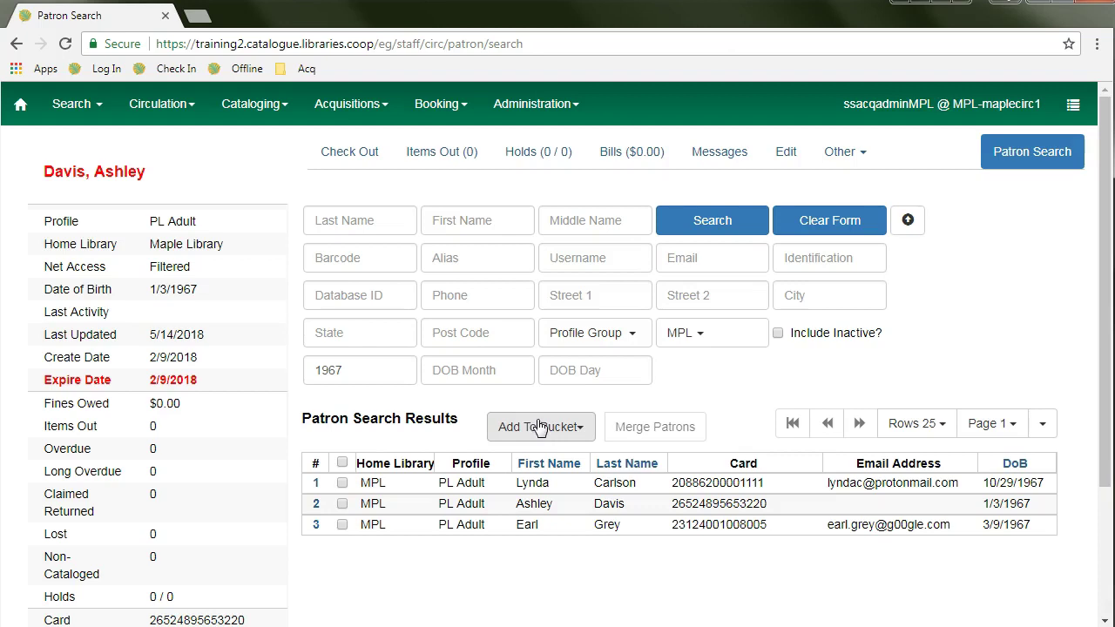
click(342, 462)
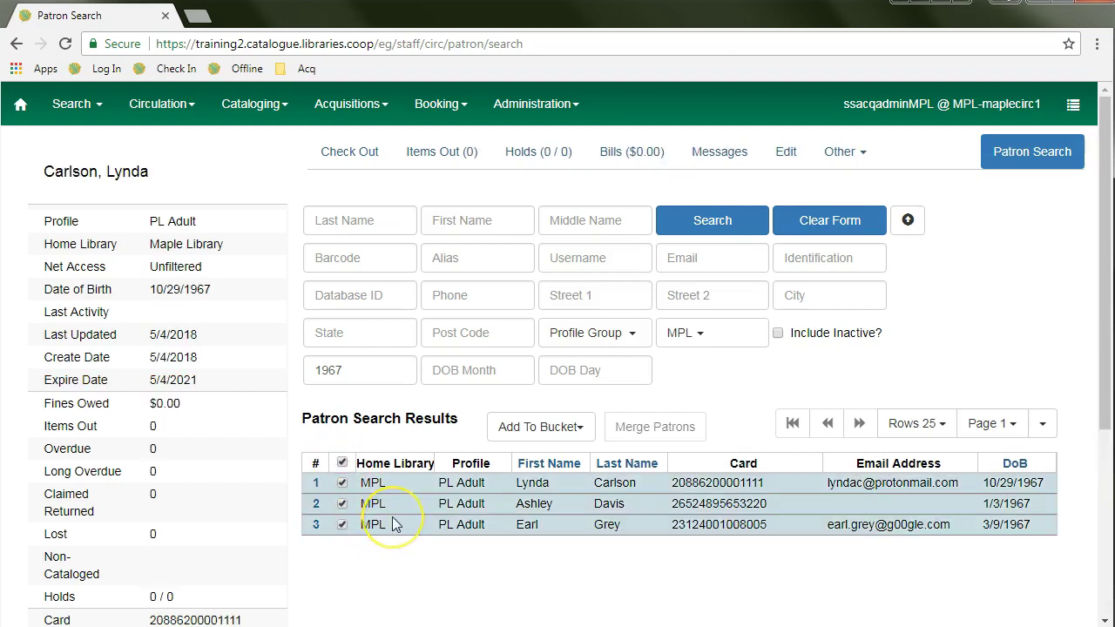
- Look at the Add To Bucket list without choosing, then open Circulation > User Buckets
click(532, 434)
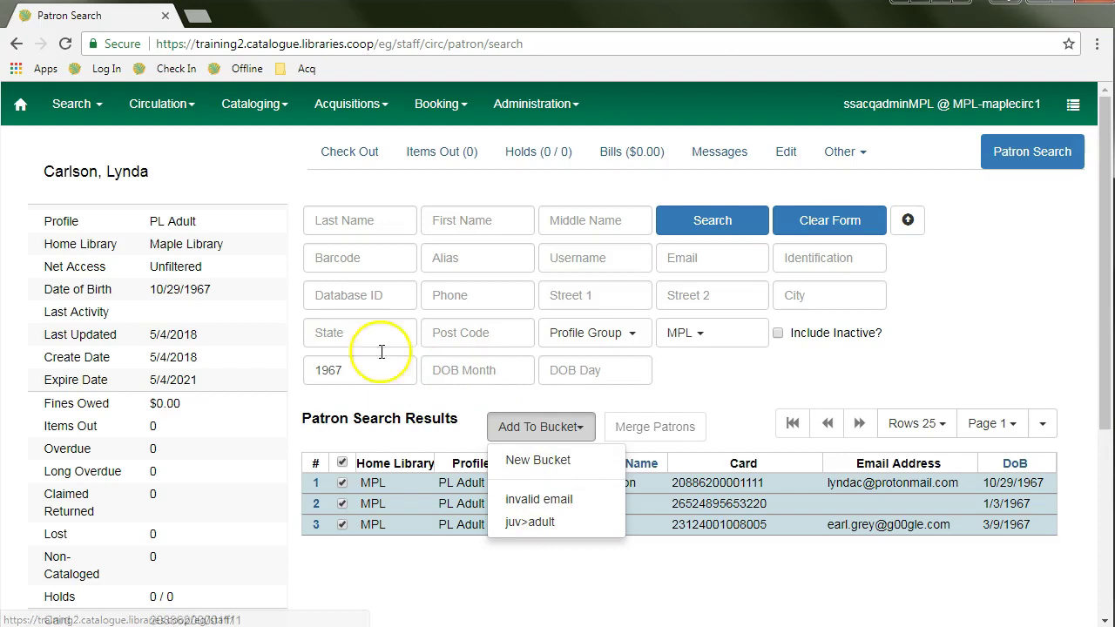
click(294, 193)
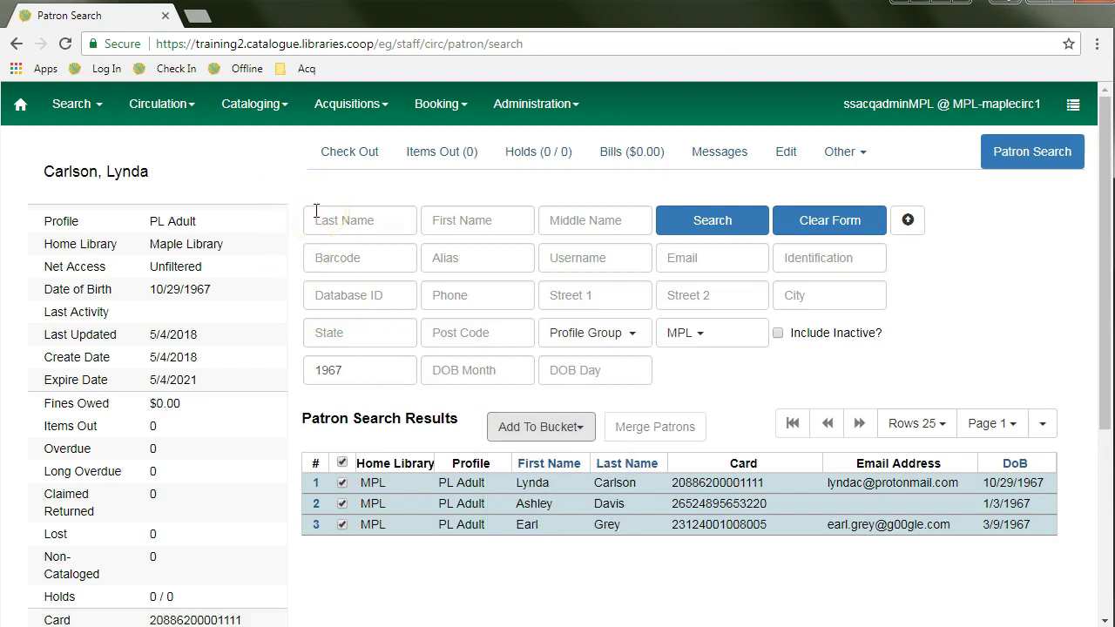
click(164, 112)
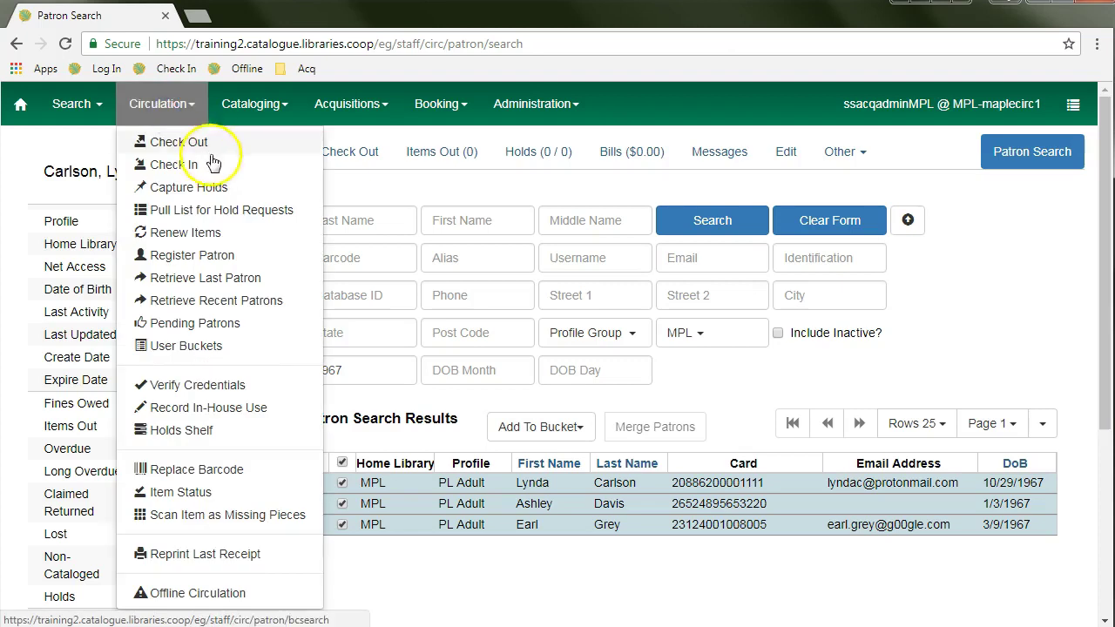
click(211, 349)
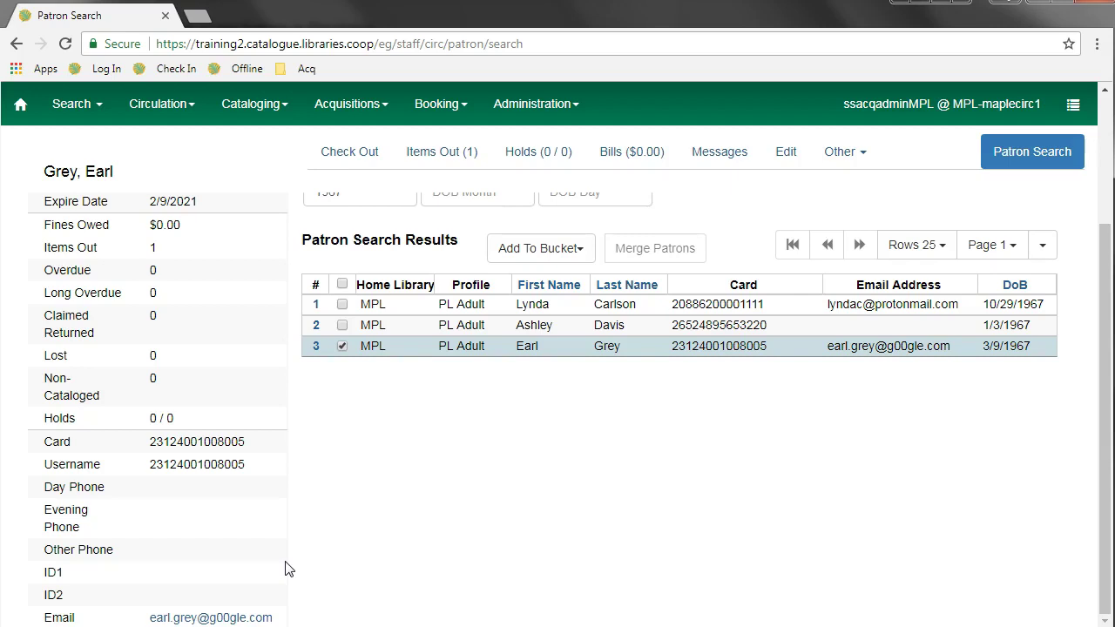
- Check out the Harry Potter item to the patron and view Items Out, two items due 6/4/2018
click(180, 324)
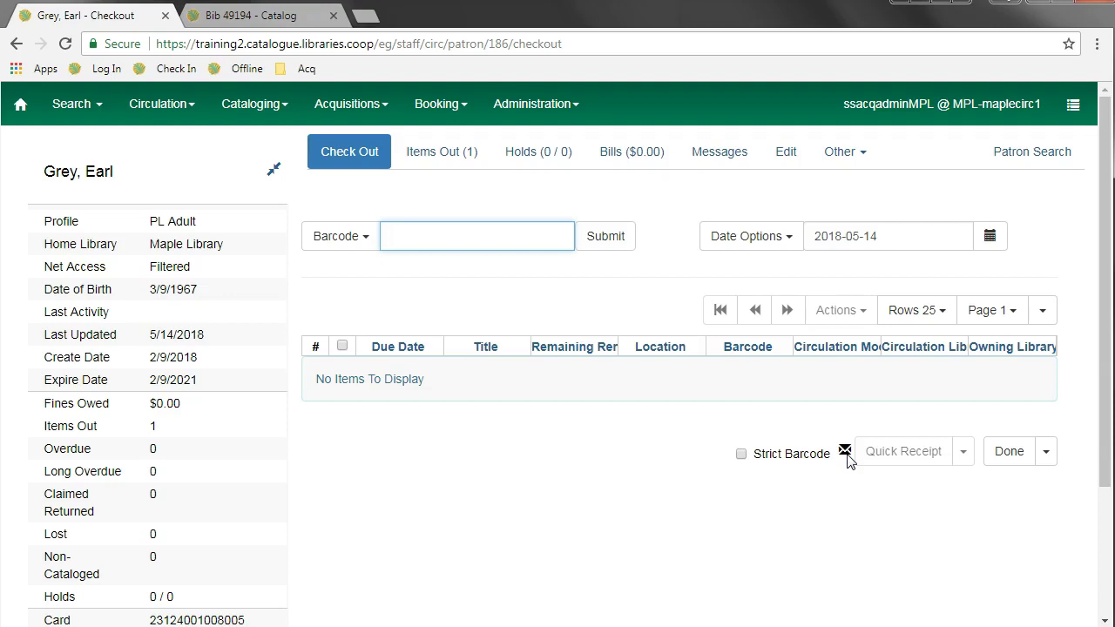
click(913, 418)
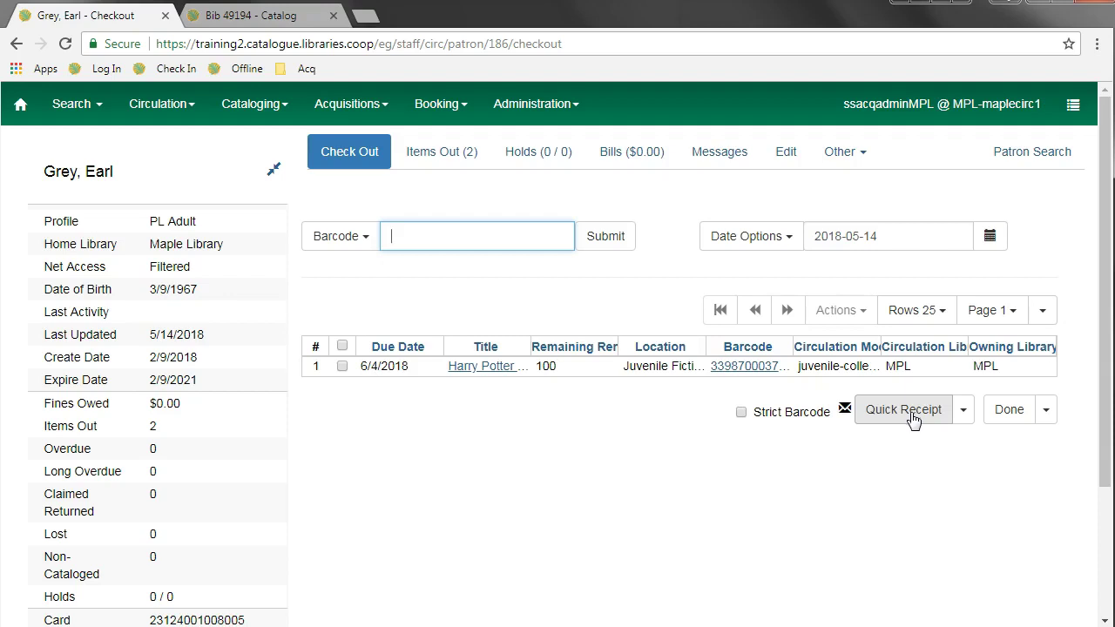
click(1054, 418)
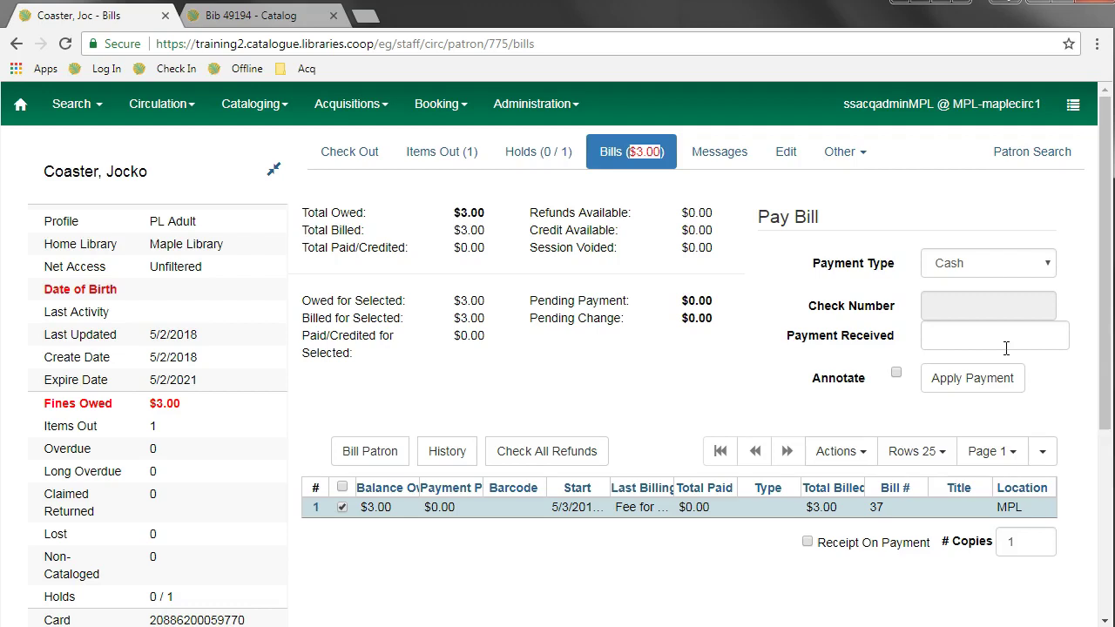
- Review the full details of the $3.00 lost-materials bill, then bring up recent patrons
click(838, 451)
click(800, 527)
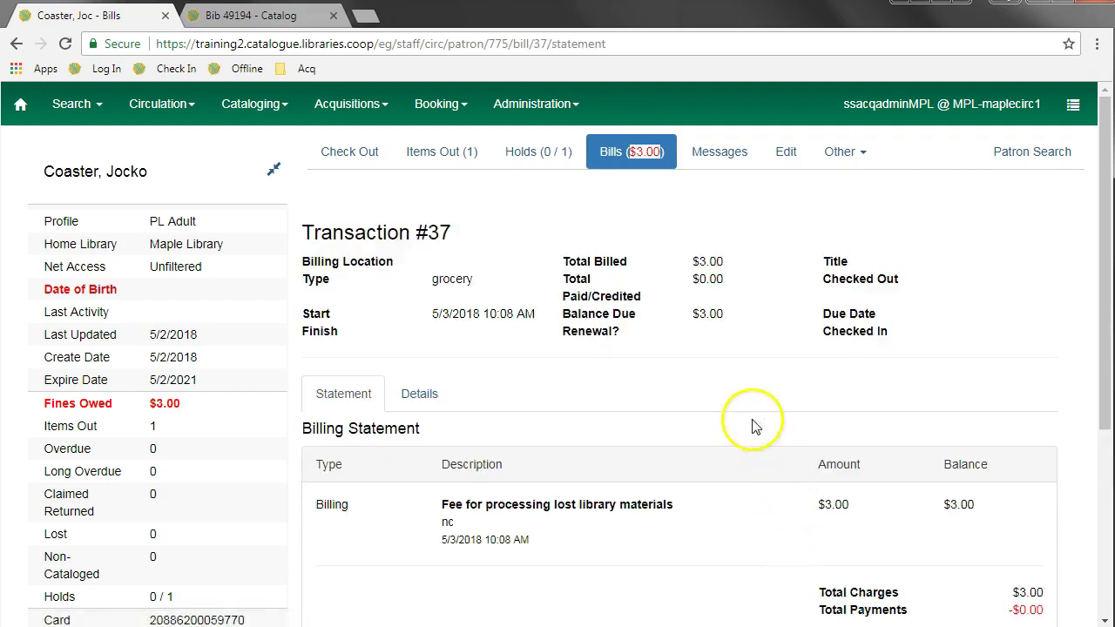
scroll(756, 426, down, 2)
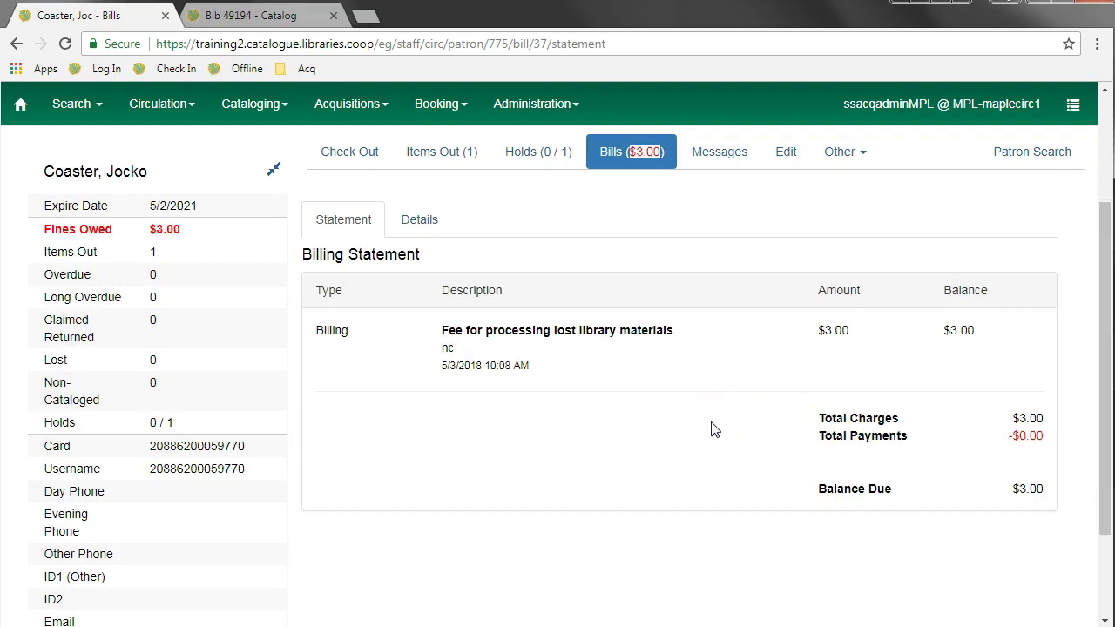
click(1033, 151)
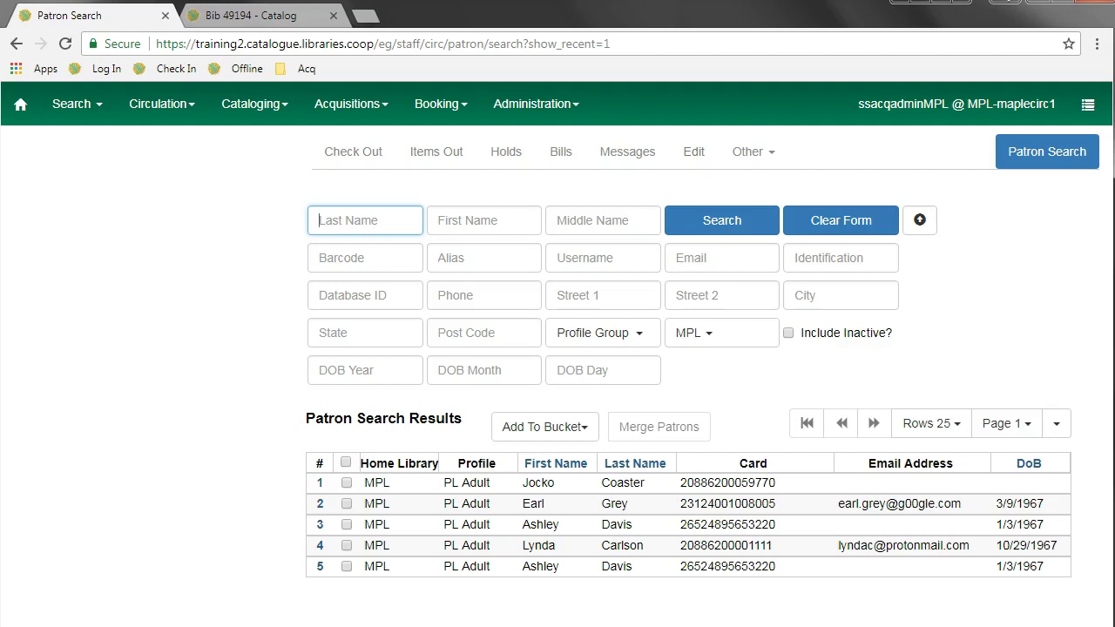
- Retrieve the recently viewed patrons from the Circulation menu
click(162, 104)
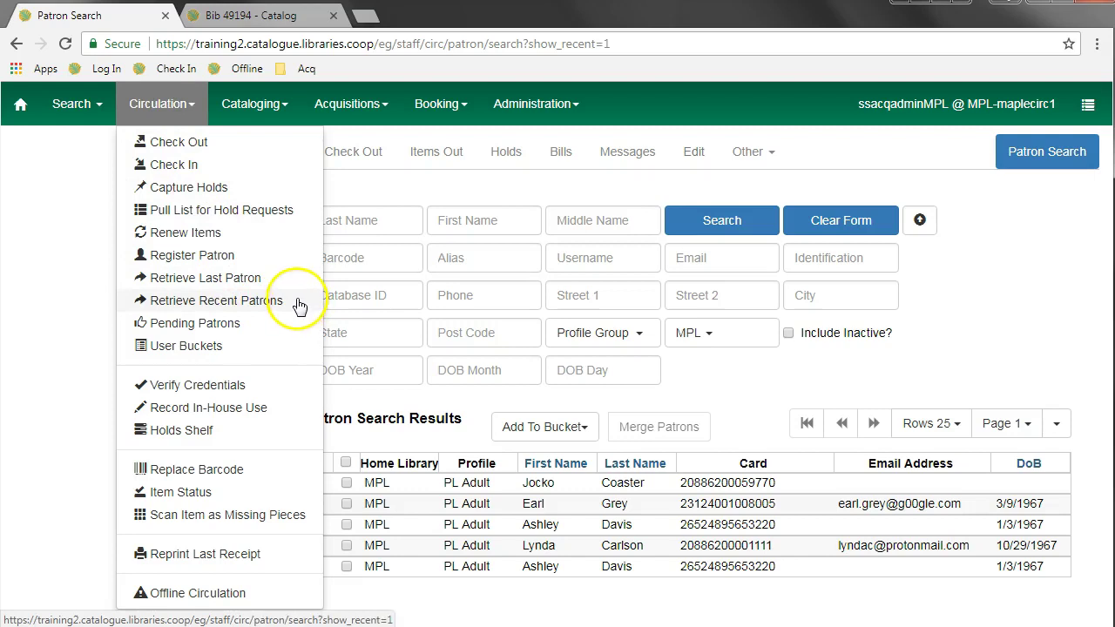
click(228, 300)
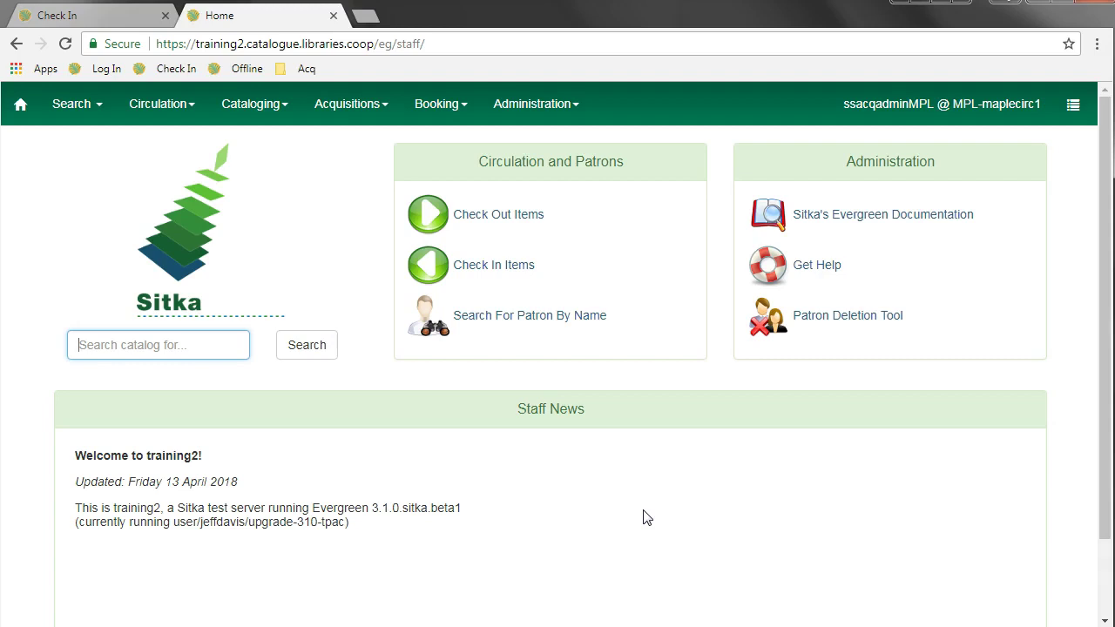
click(491, 265)
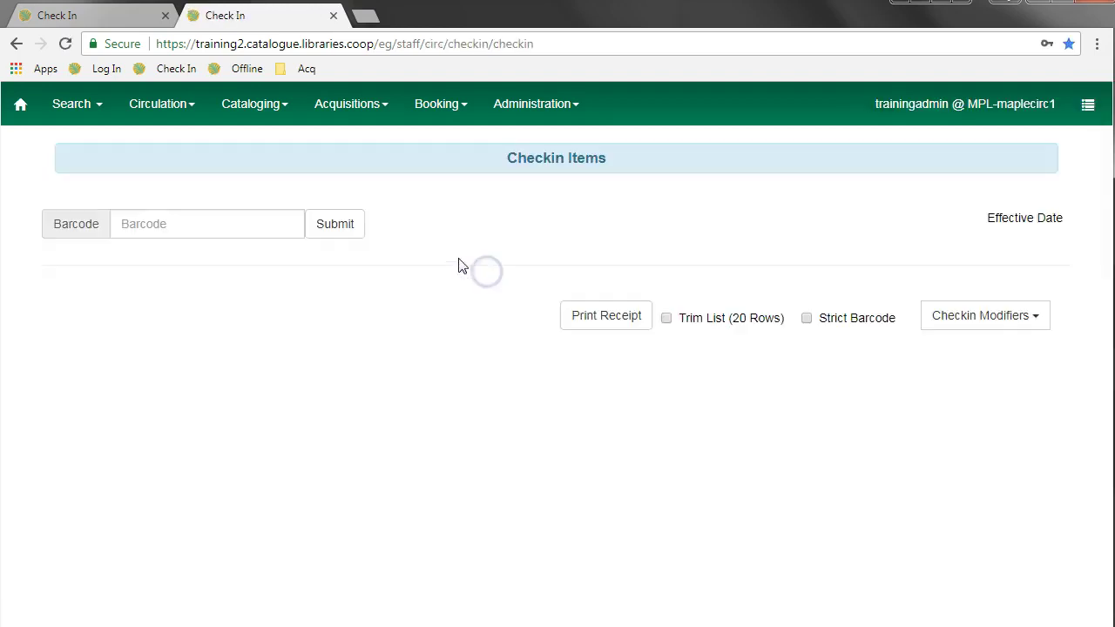
text(33970000374190)
click(332, 233)
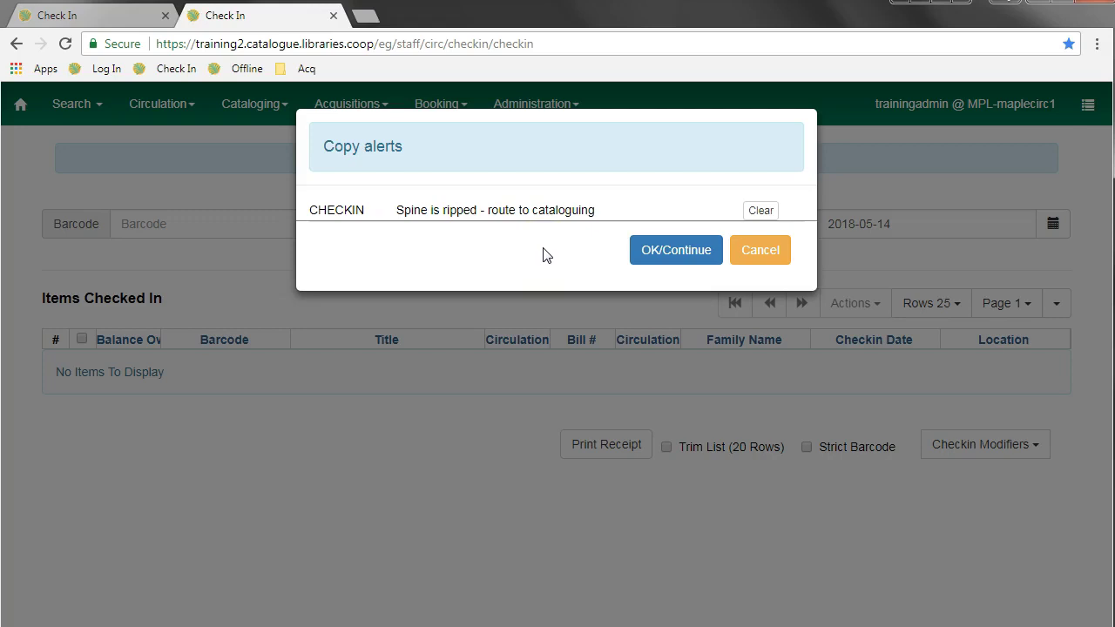
click(448, 202)
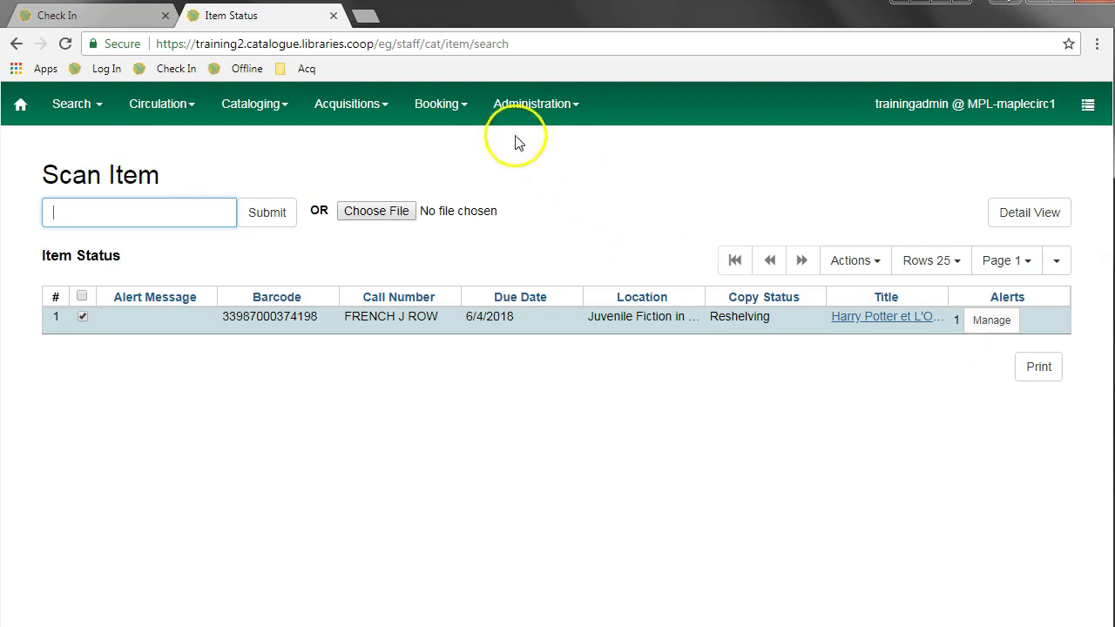
- Open the Copy Alert Suppression settings under Administration > Local Administration
click(529, 105)
click(568, 207)
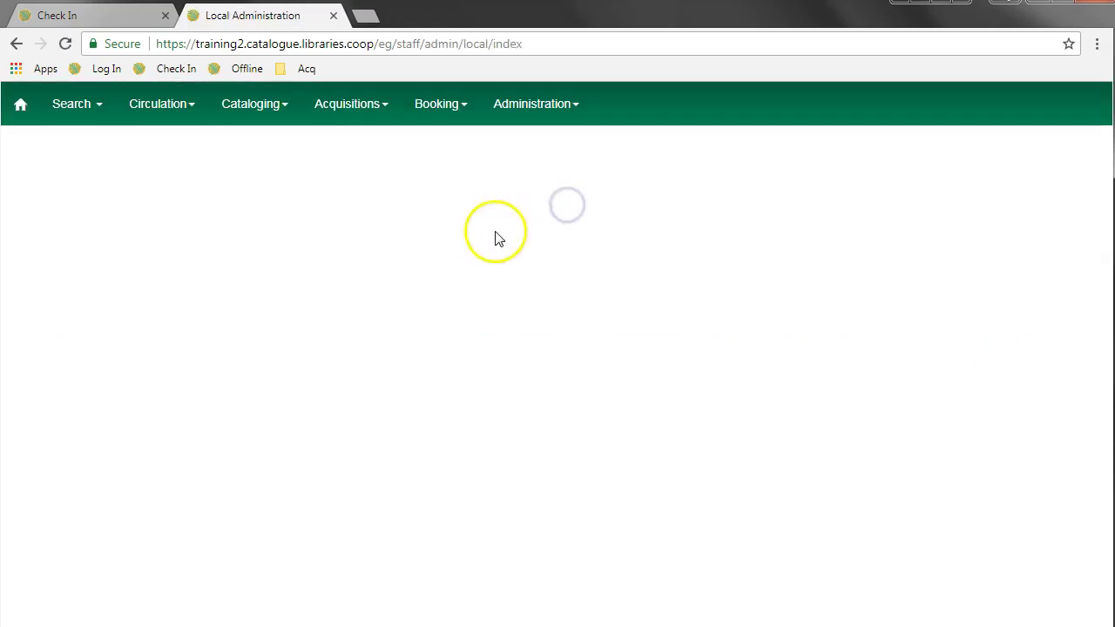
click(137, 554)
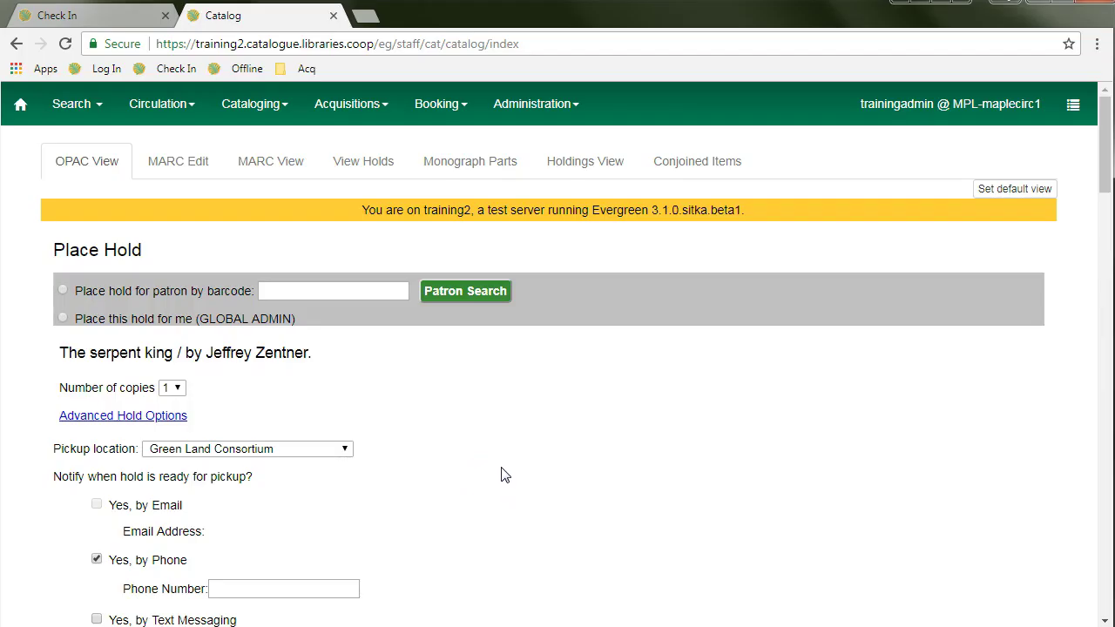
- On The serpent king's Place Hold form, look up a patron and keep one copy
click(498, 293)
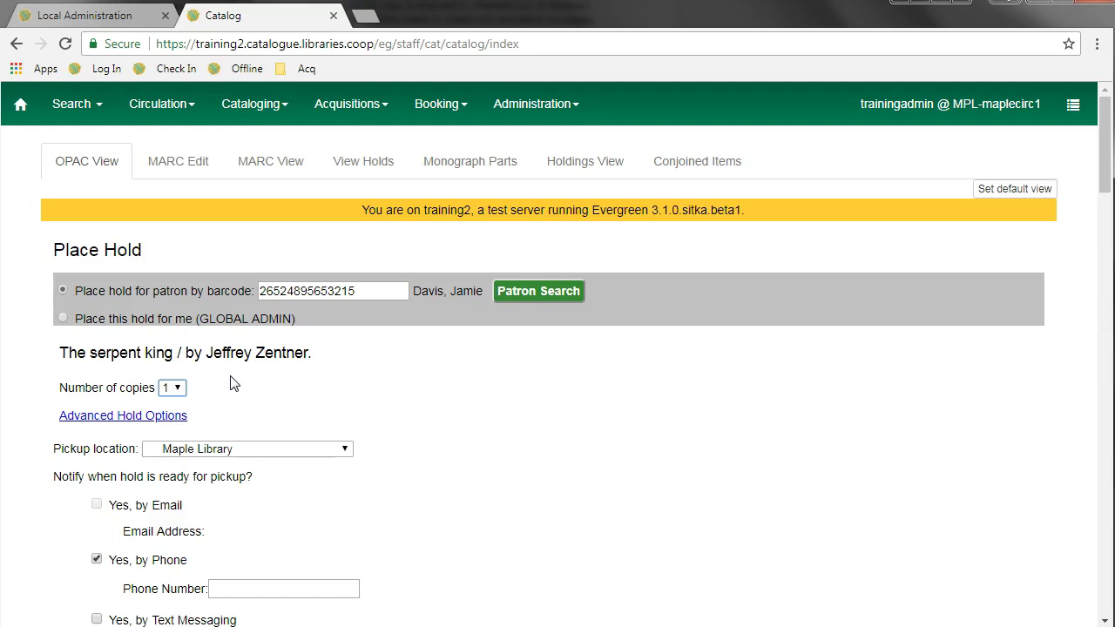
click(173, 387)
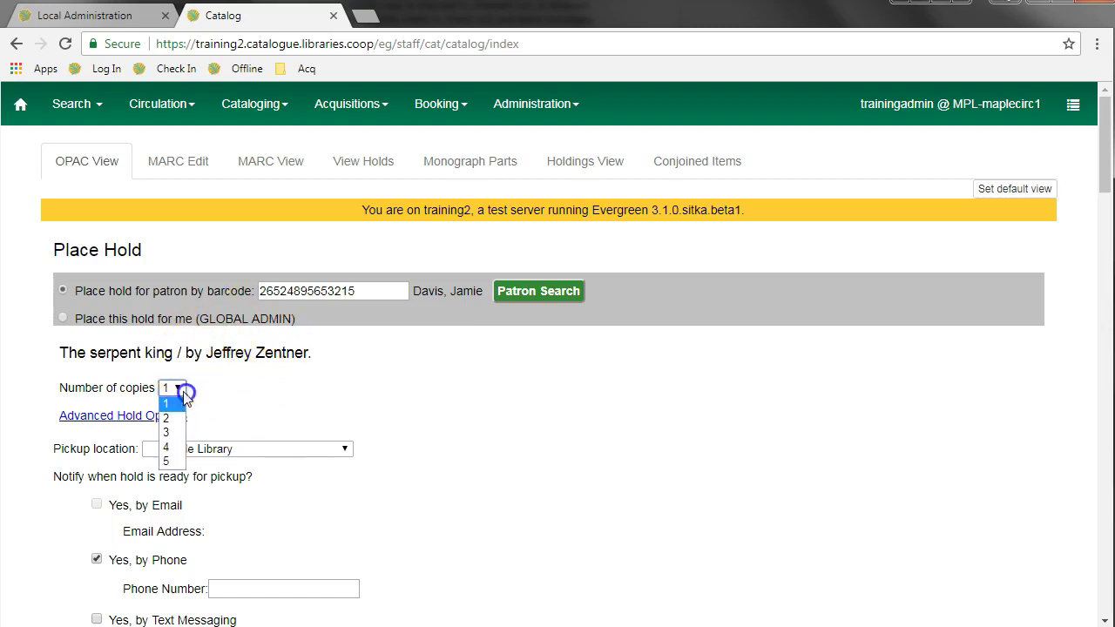
click(357, 396)
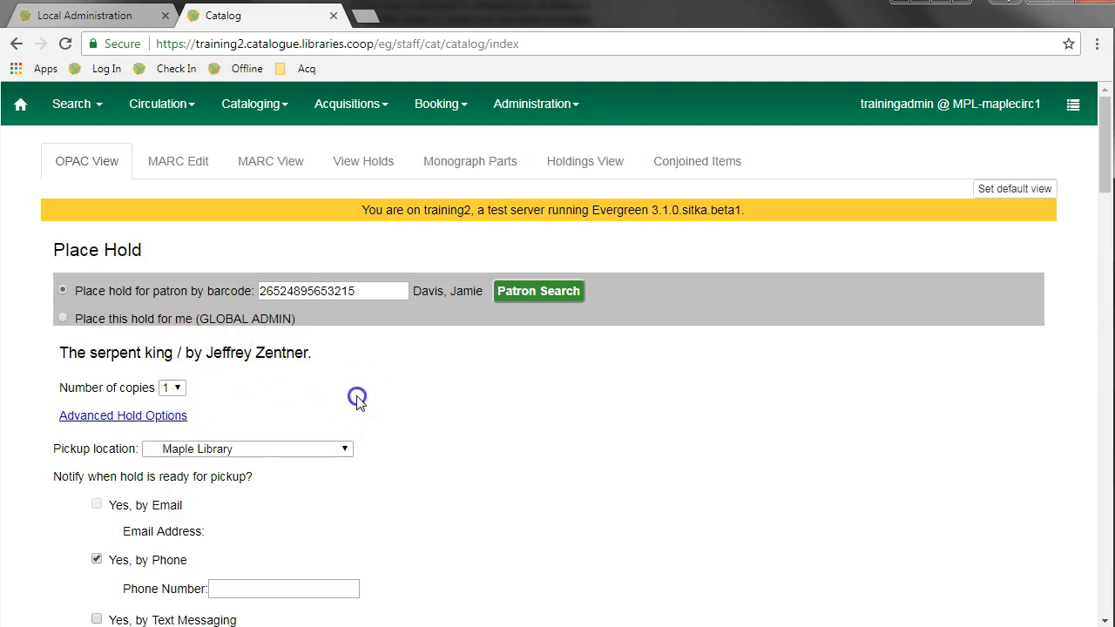
scroll(60, 522, down, 2)
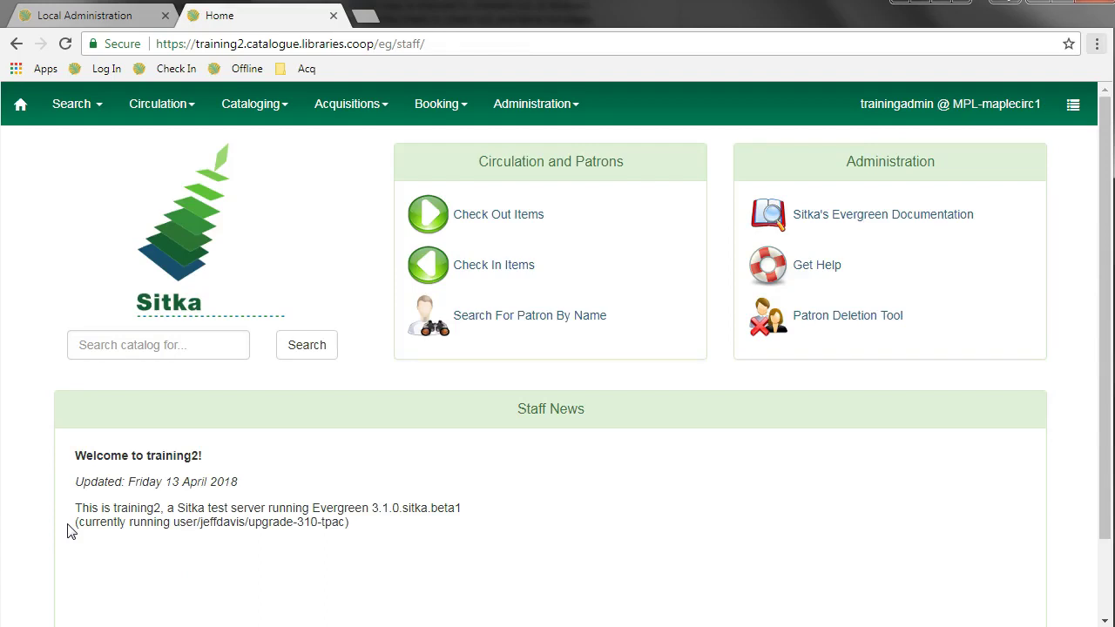
- Open Check Out for the patron by entering their barcode
key(F1)
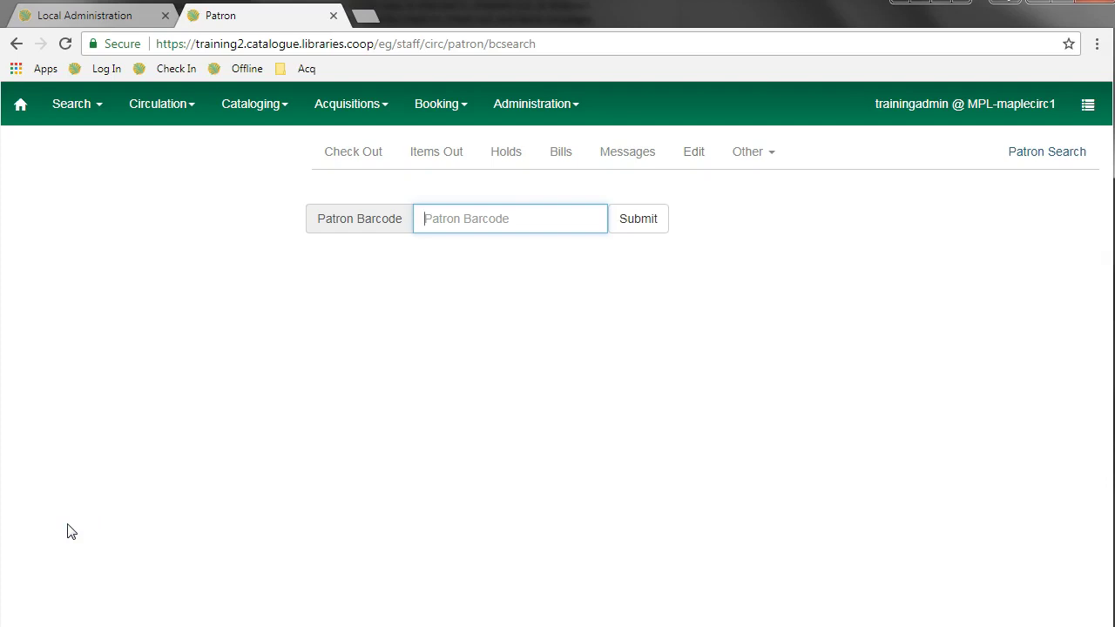
text(23124001043317)
click(645, 223)
click(421, 235)
text(381526845036)
click(587, 233)
- Go to The serpent king's holds list, showing hold 64 for pickup at MPL
click(587, 292)
click(422, 322)
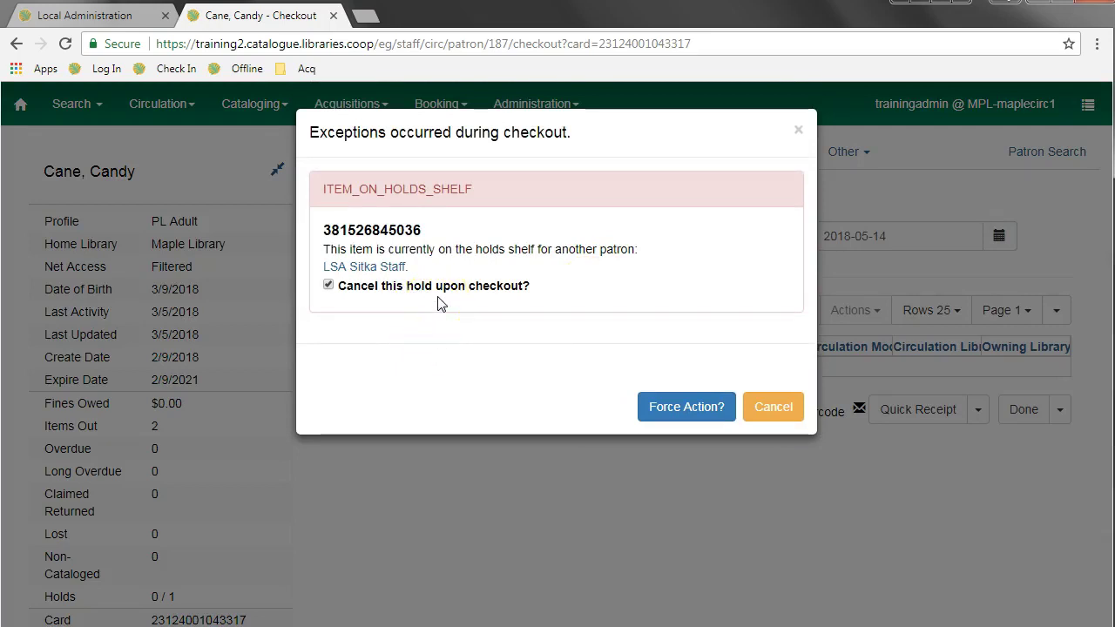
click(432, 282)
click(487, 329)
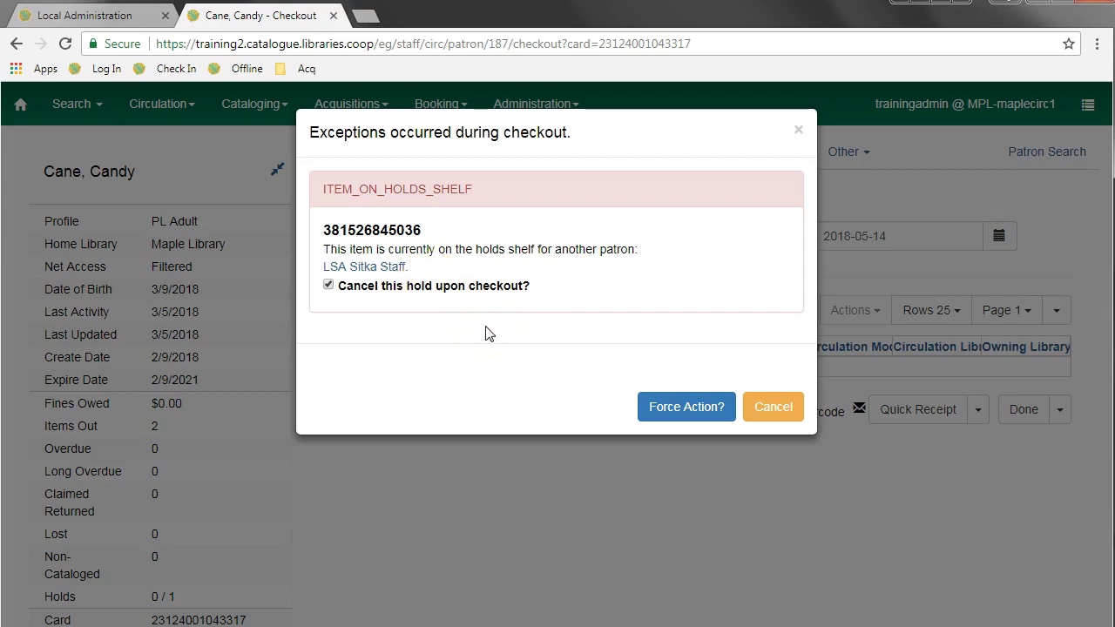
click(489, 331)
click(489, 331)
click(489, 347)
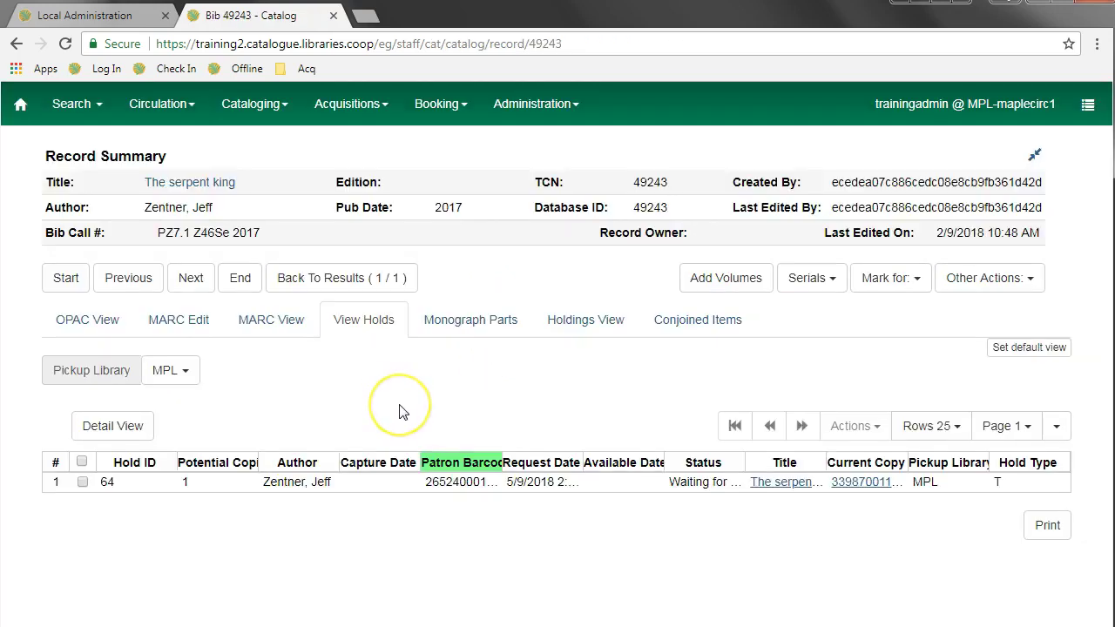
- Cancel the holds-shelf warning and filter The serpent king's holds to pickup library PLF
click(403, 411)
click(403, 411)
drag(398, 410, 195, 389)
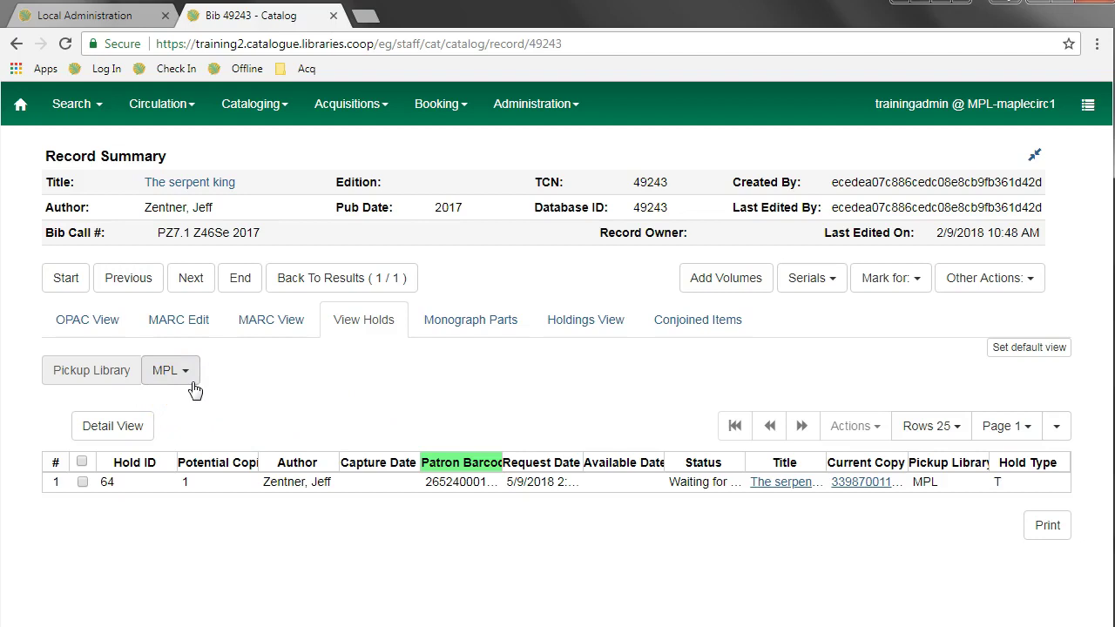
click(195, 390)
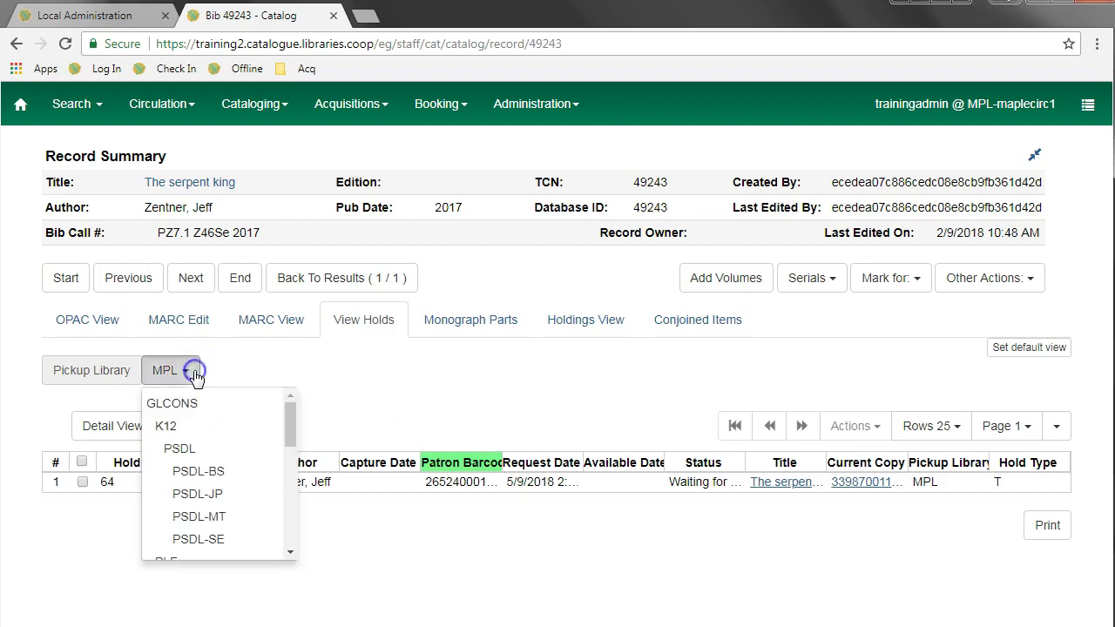
drag(206, 388, 162, 421)
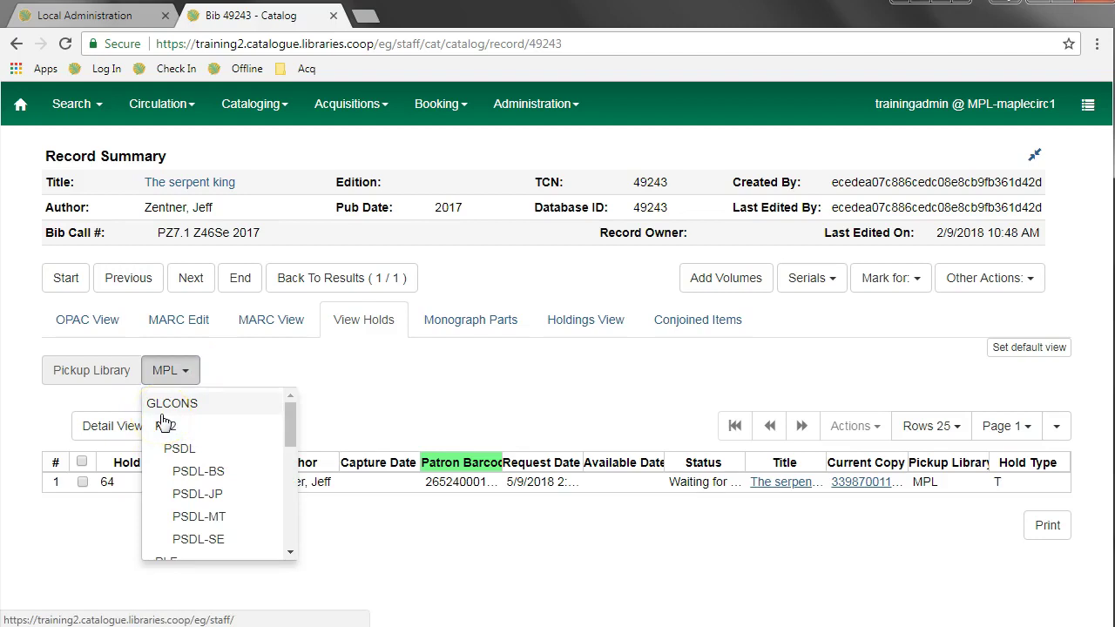
scroll(166, 422, down, 3)
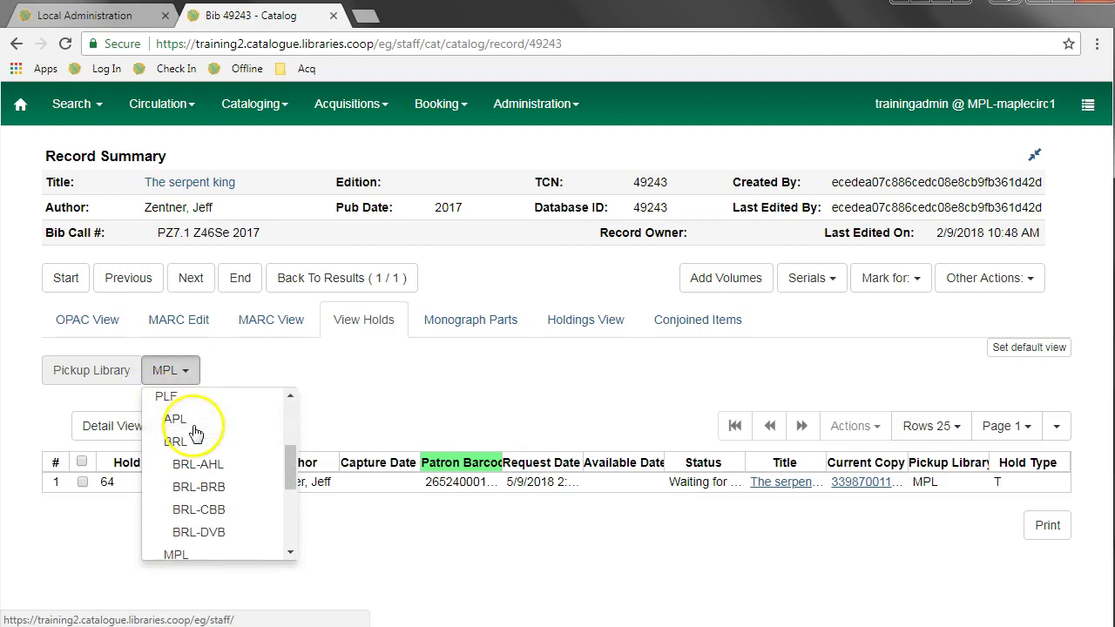
scroll(172, 421, up, 2)
click(164, 473)
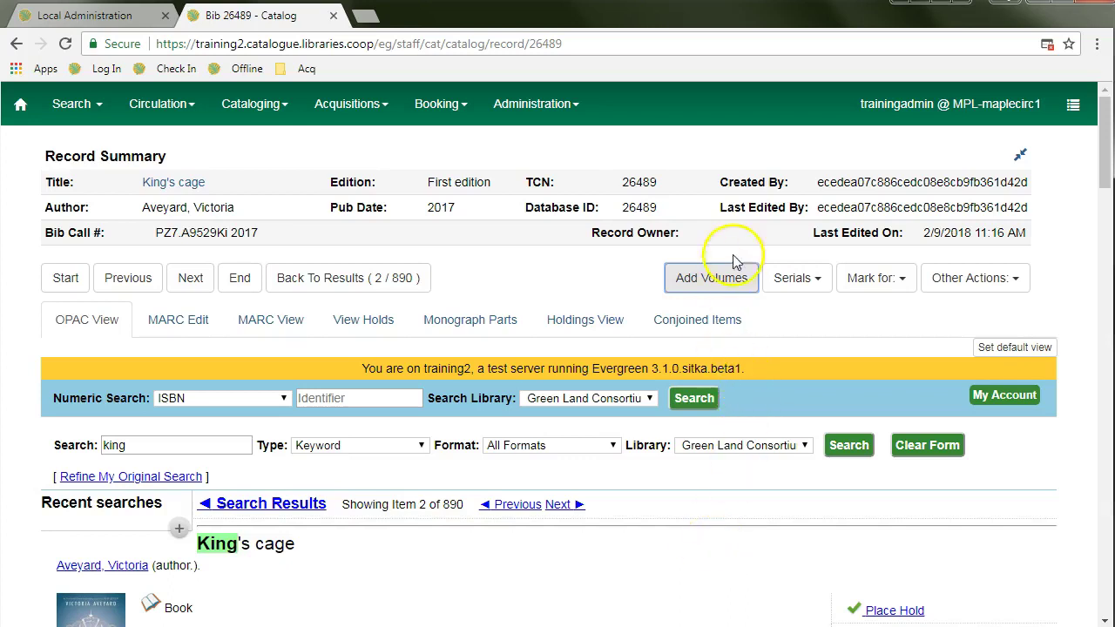
- Add volumes to King's cage, reviewing the editor's MPL [Fic] volume and copy
click(719, 299)
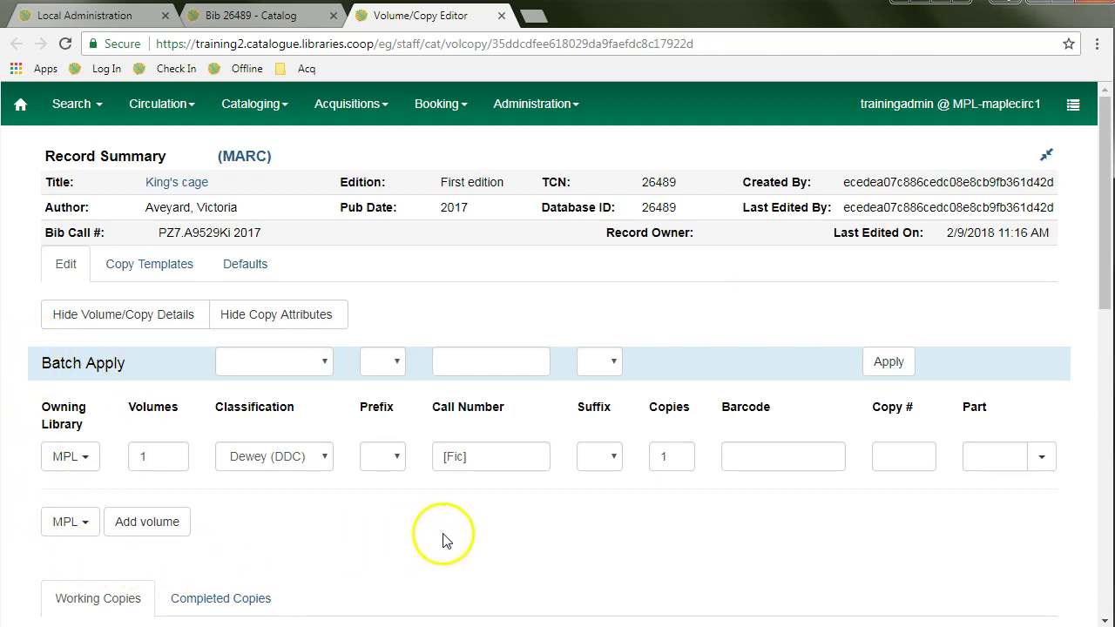
scroll(443, 537, down, 4)
scroll(422, 418, down, 3)
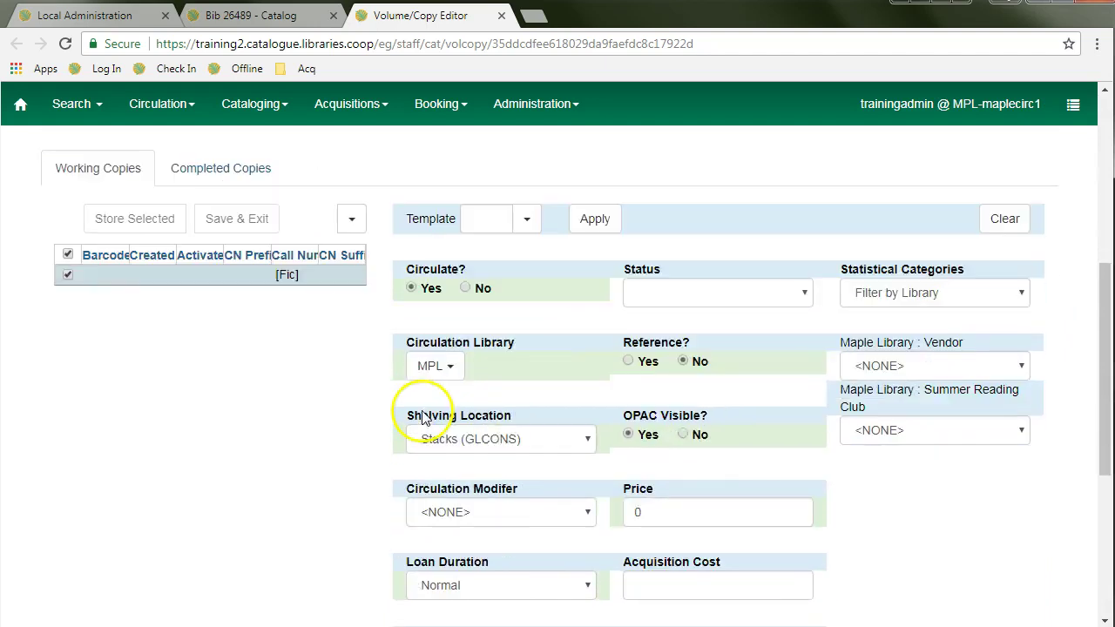
scroll(435, 440, down, 1)
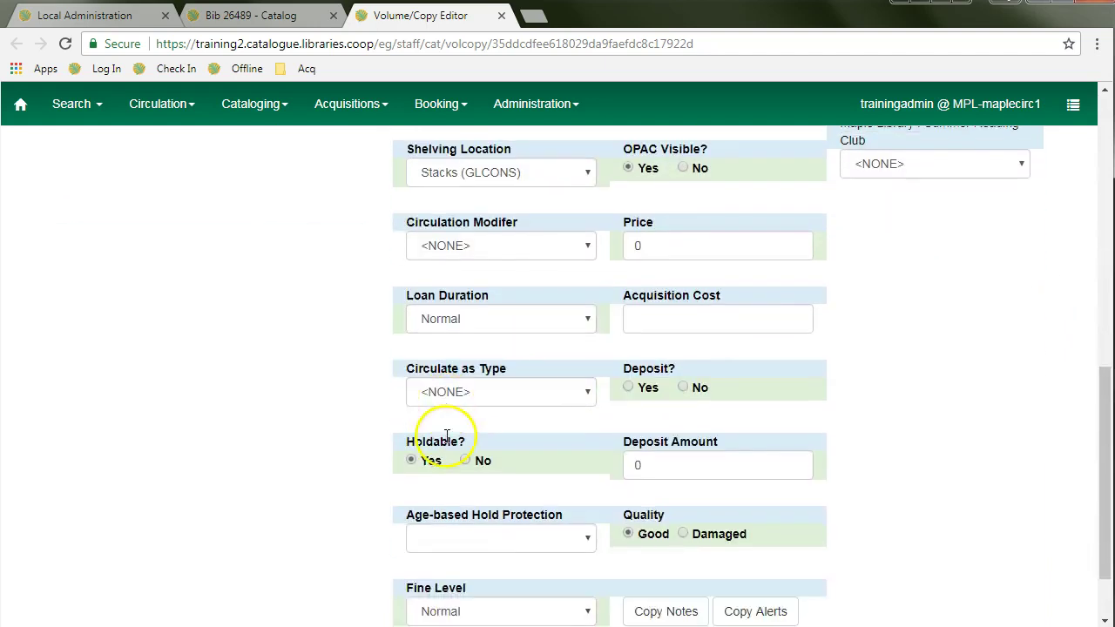
scroll(427, 430, up, 8)
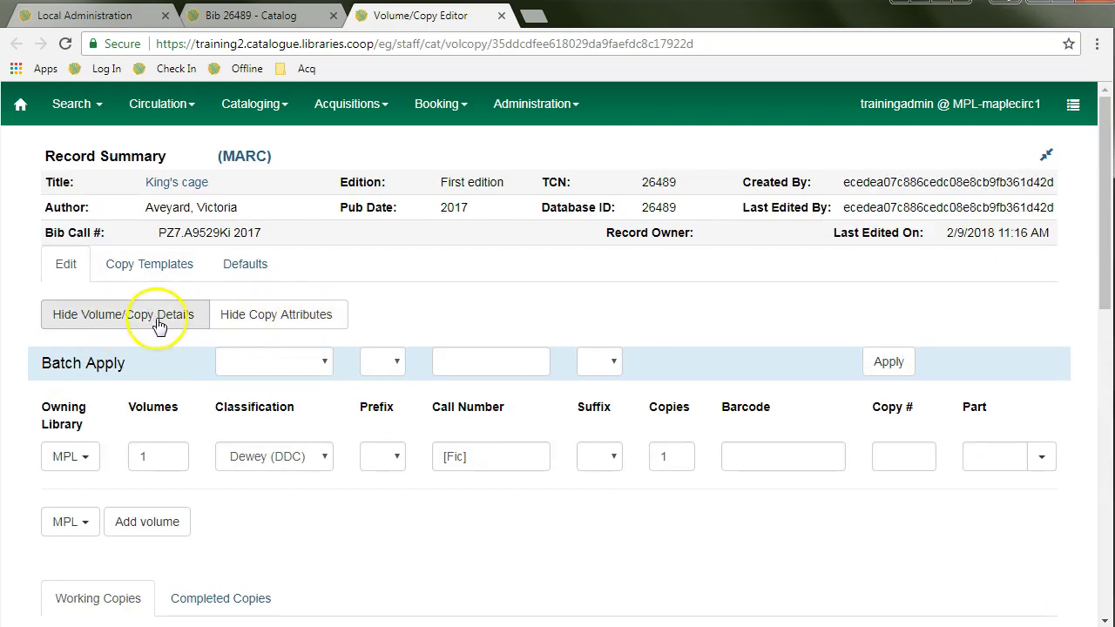
- Hide volume/copy details and copy attributes, then bring the details back
click(94, 323)
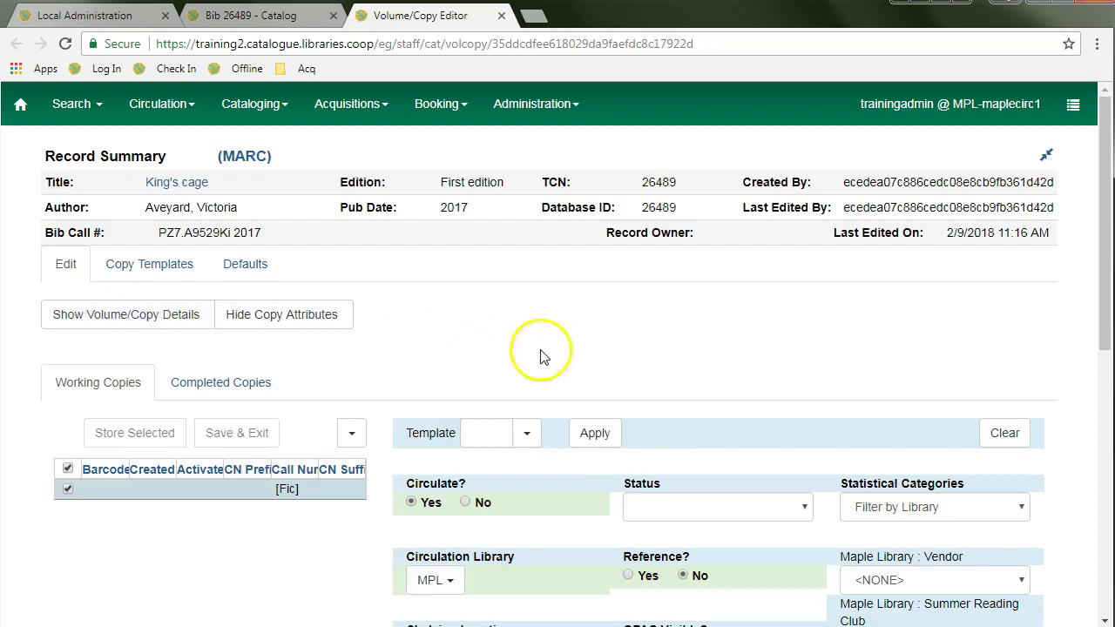
click(281, 321)
click(155, 325)
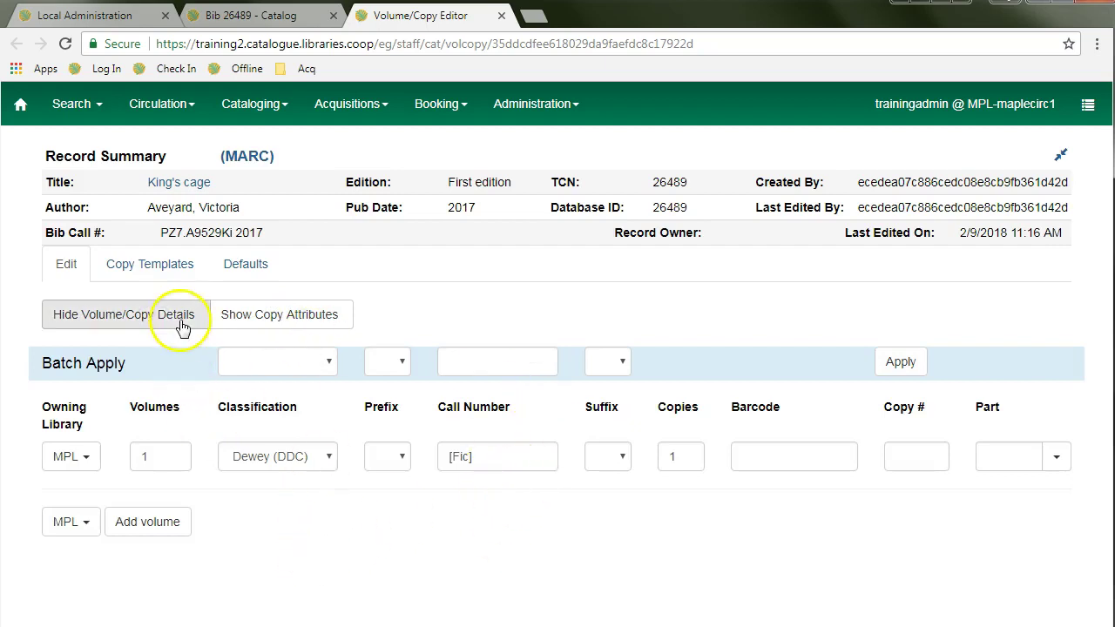
- Show copy attributes, keep one volume, and raise the copy count to 2
click(278, 319)
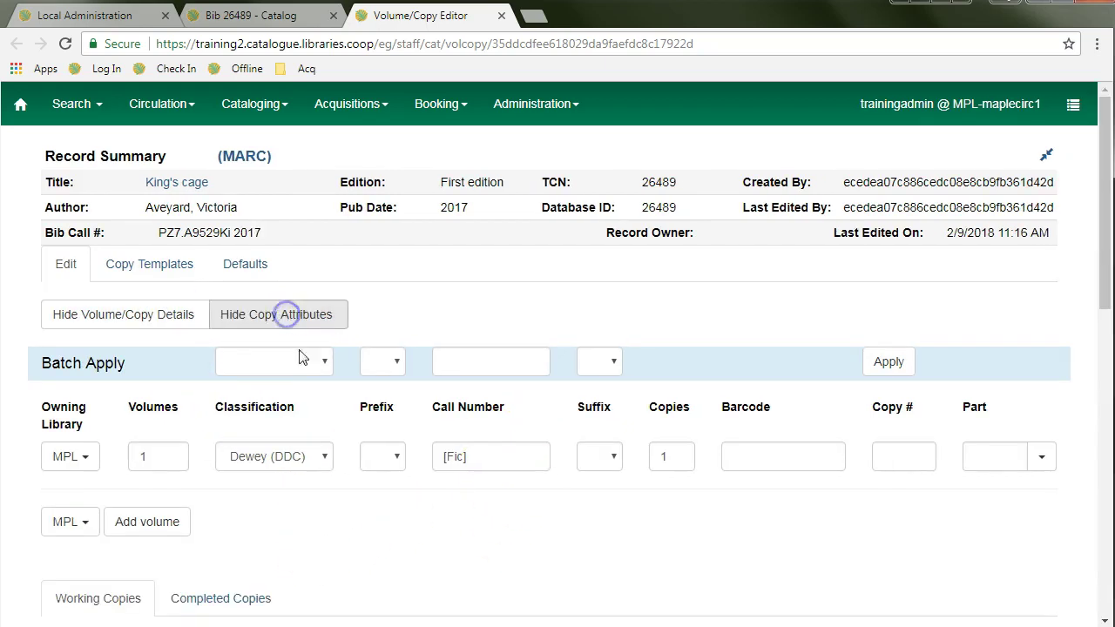
click(171, 460)
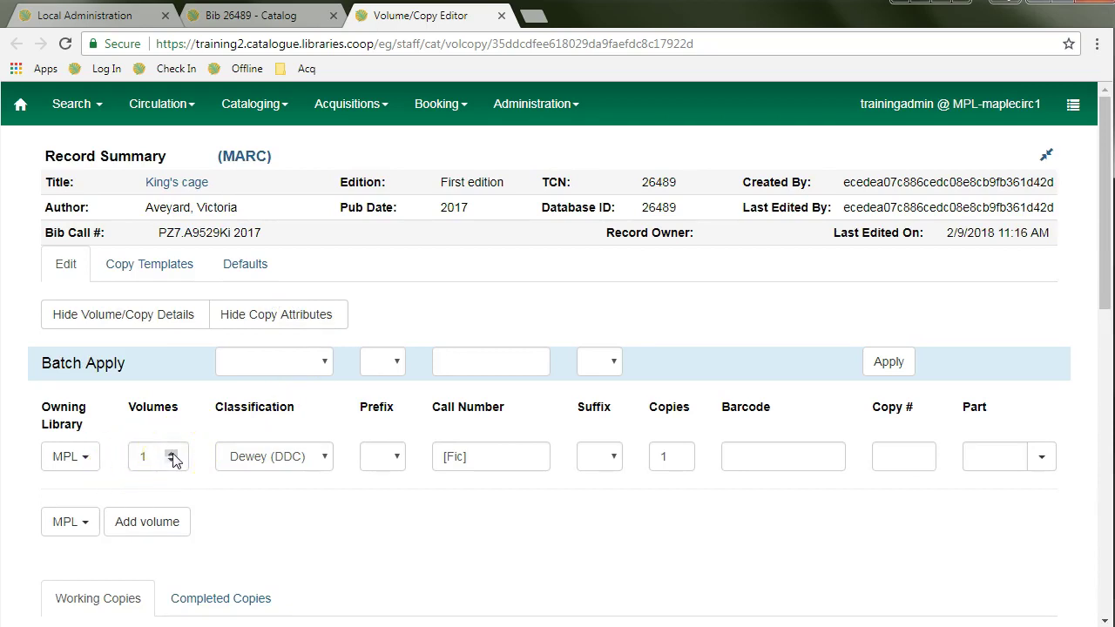
click(172, 455)
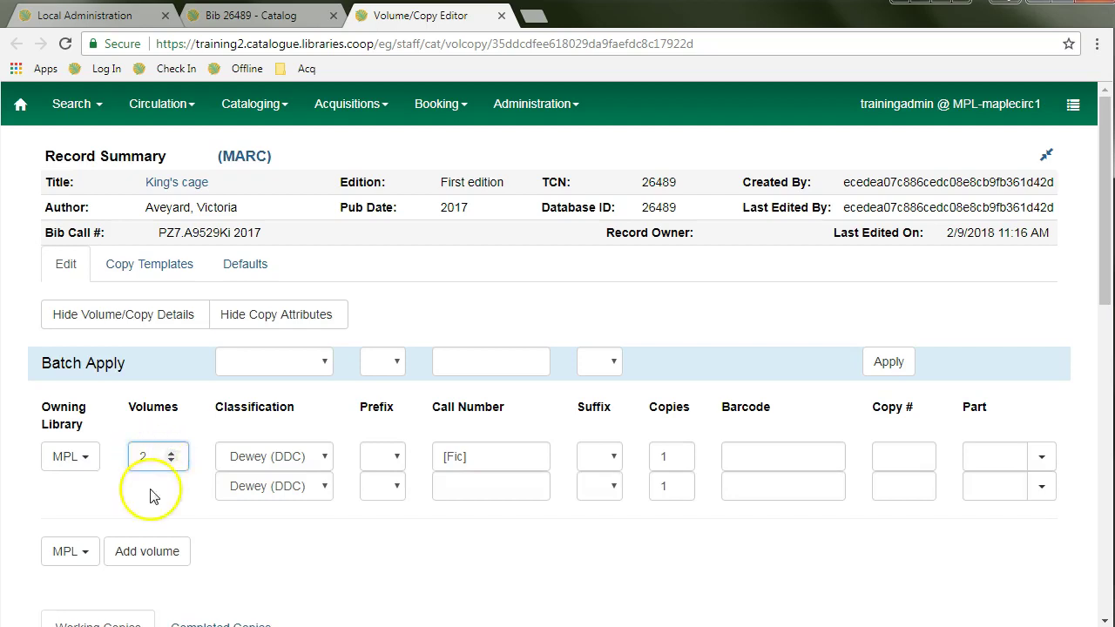
click(171, 462)
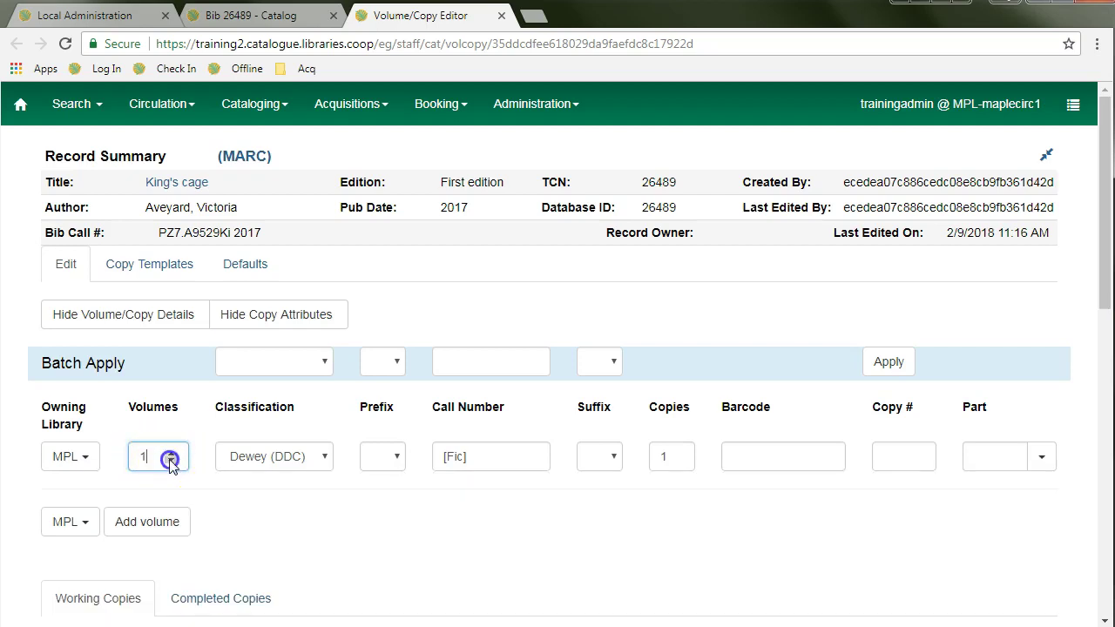
click(678, 454)
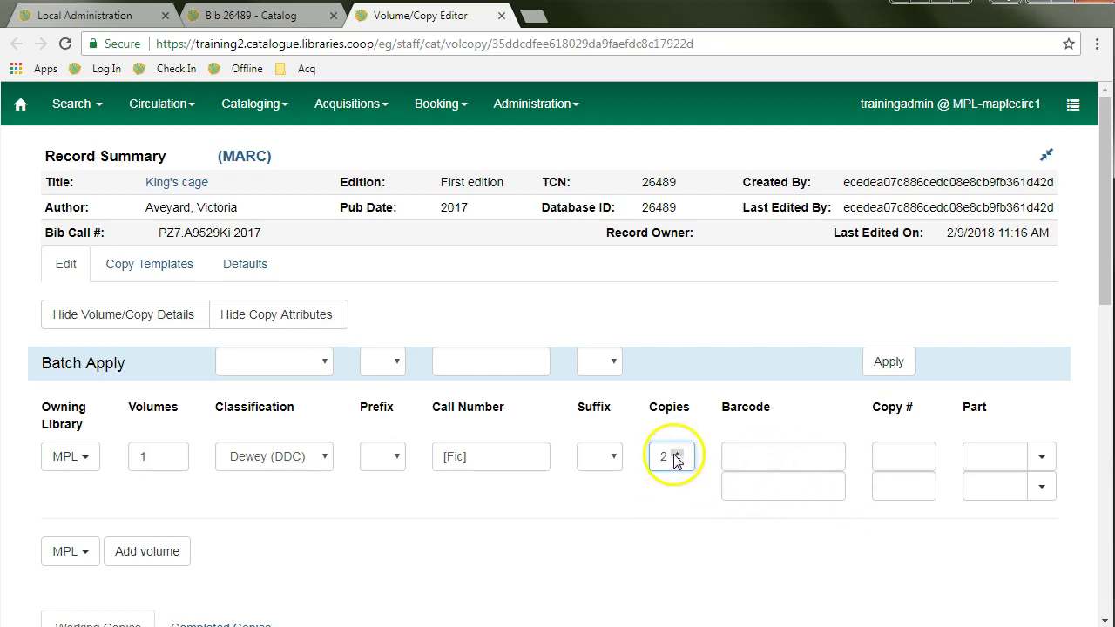
click(676, 453)
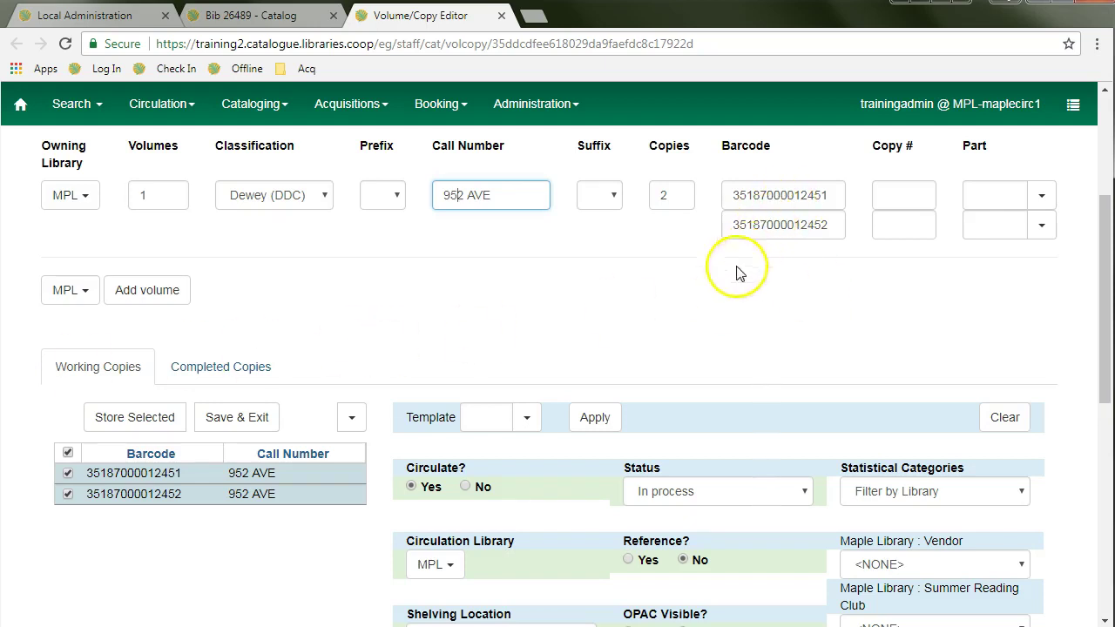
scroll(674, 319, down, 1)
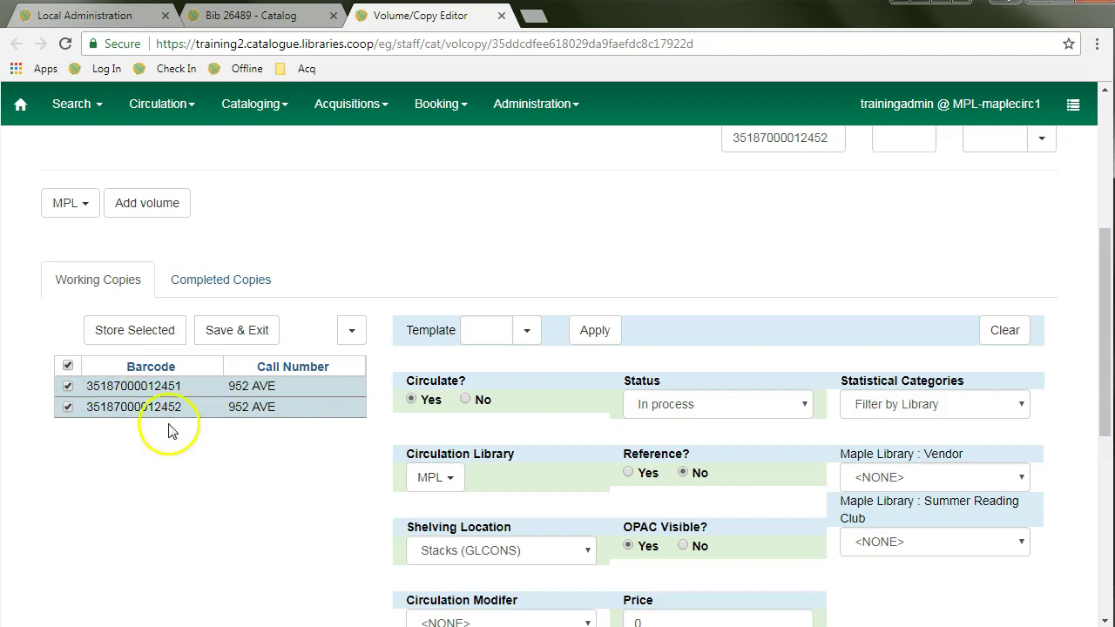
scroll(497, 435, down, 1)
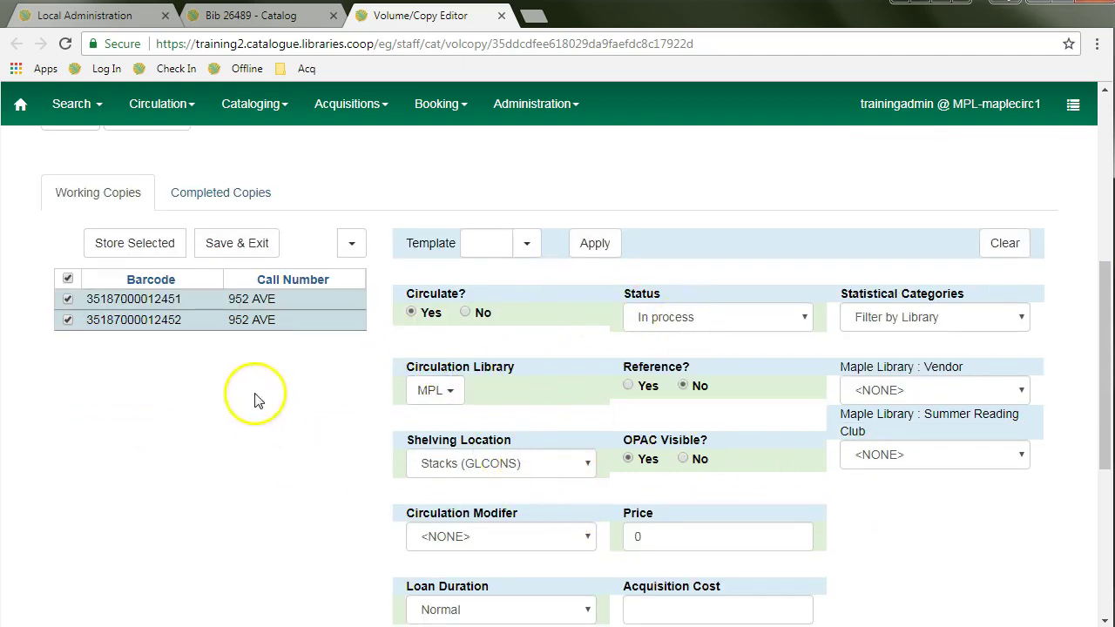
click(68, 319)
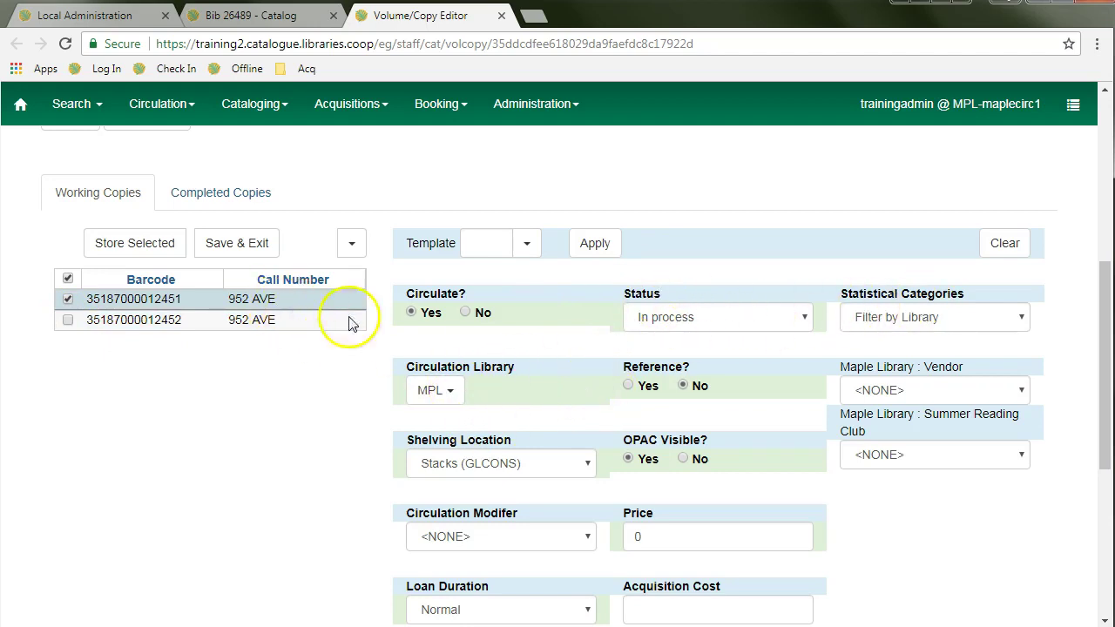
- Store the first copy with shelving location On Display (MPL) and circulation modifier book
click(450, 462)
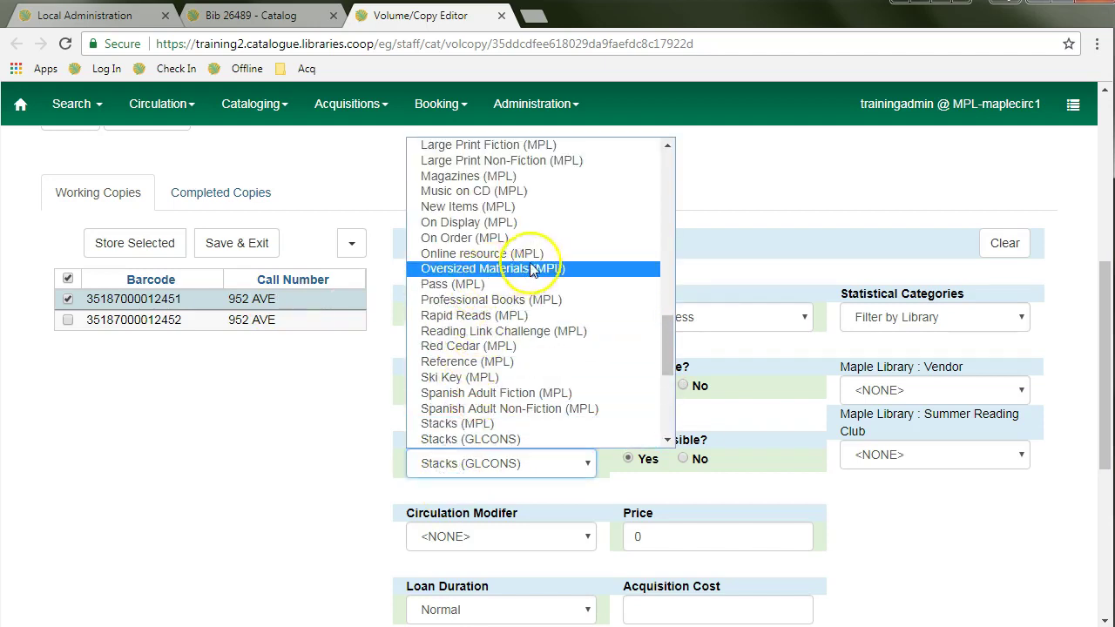
click(473, 223)
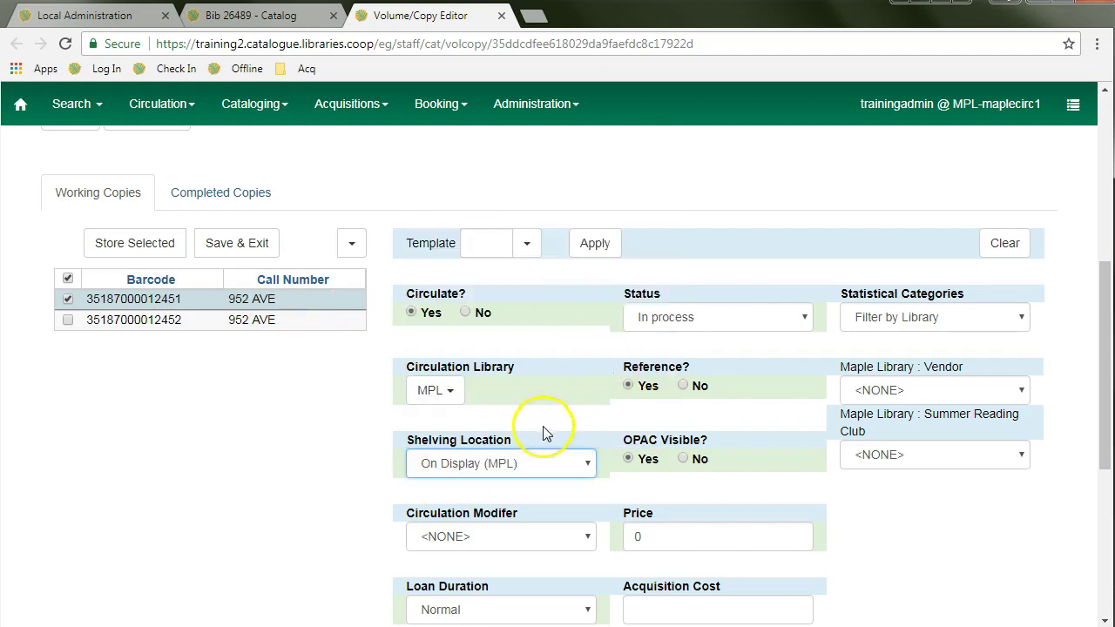
click(444, 537)
click(444, 419)
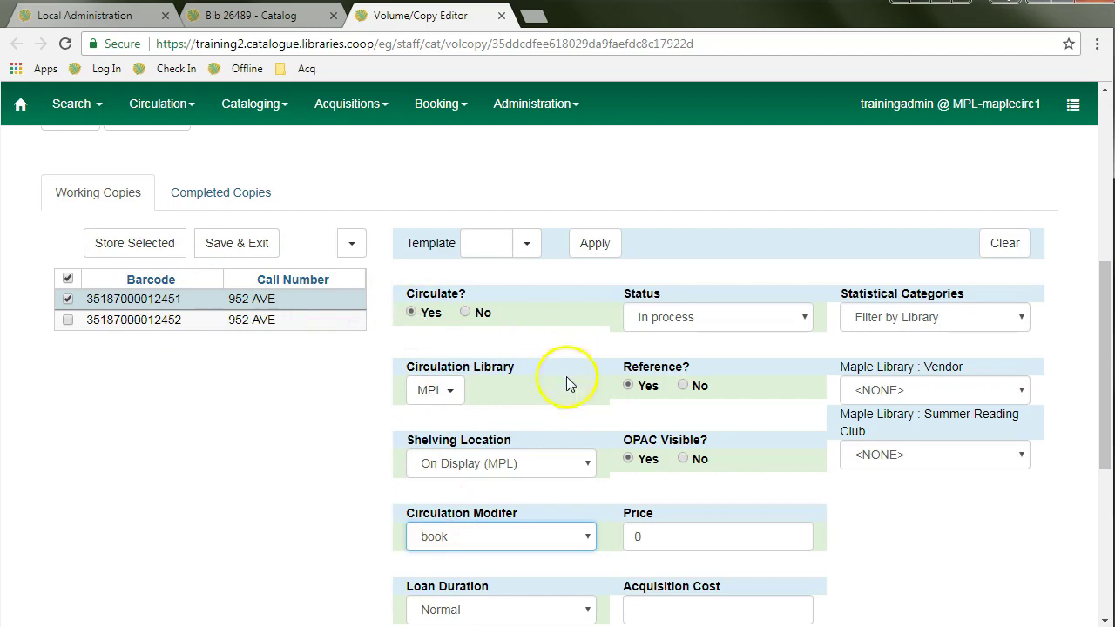
click(126, 248)
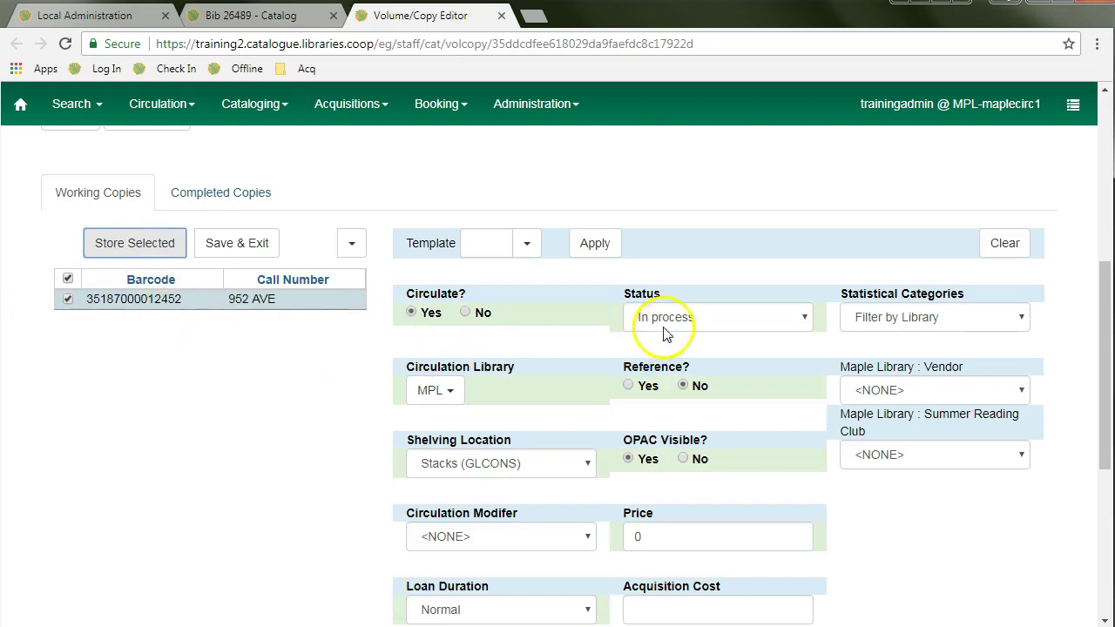
- Store the second copy as non-reference, Adult Non-Fiction (MPL), circulation modifier book
click(692, 388)
click(488, 462)
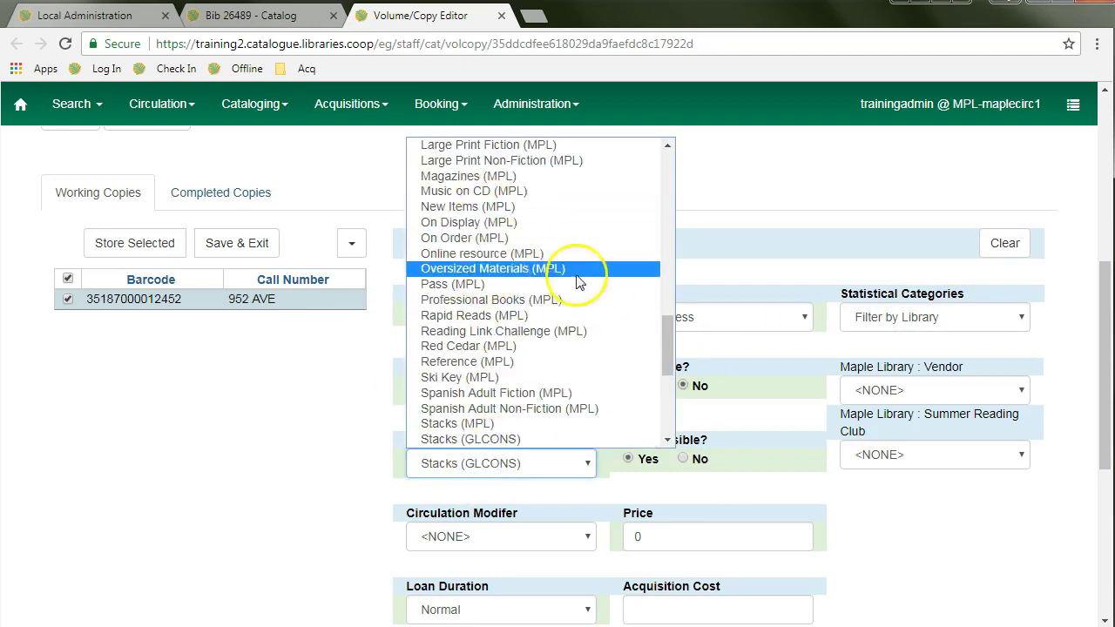
scroll(523, 261, up, 4)
scroll(533, 244, up, 3)
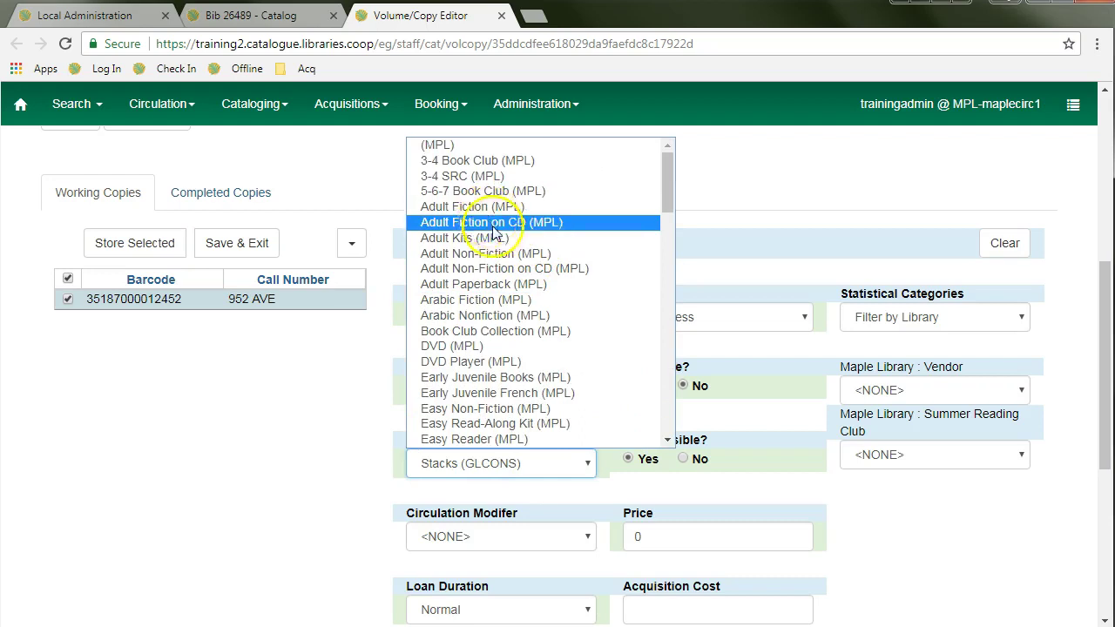
click(497, 254)
click(485, 537)
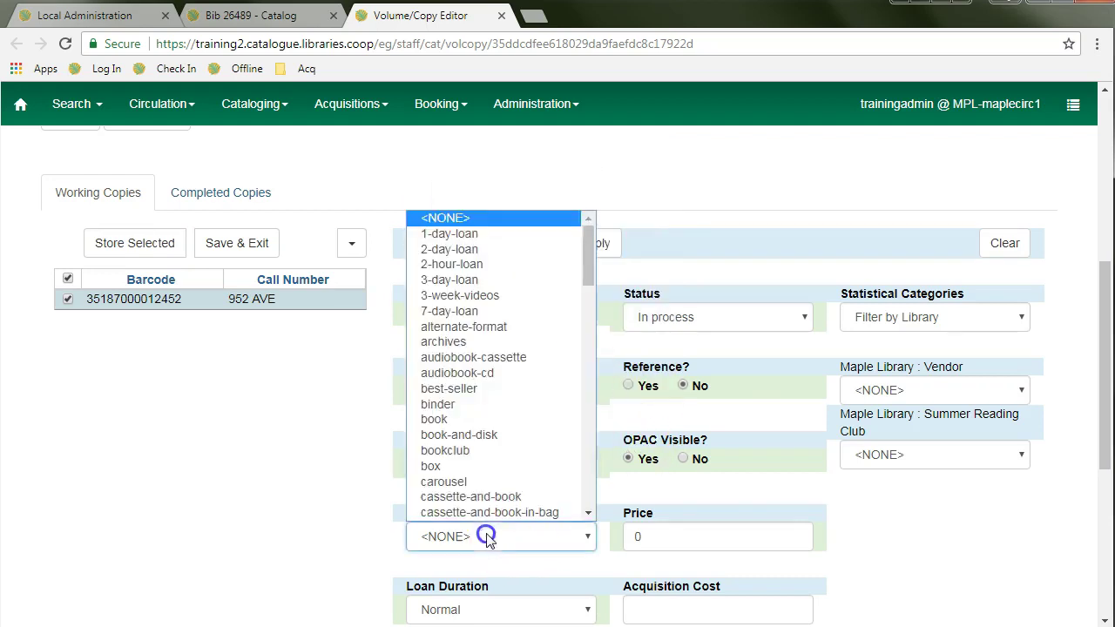
click(433, 419)
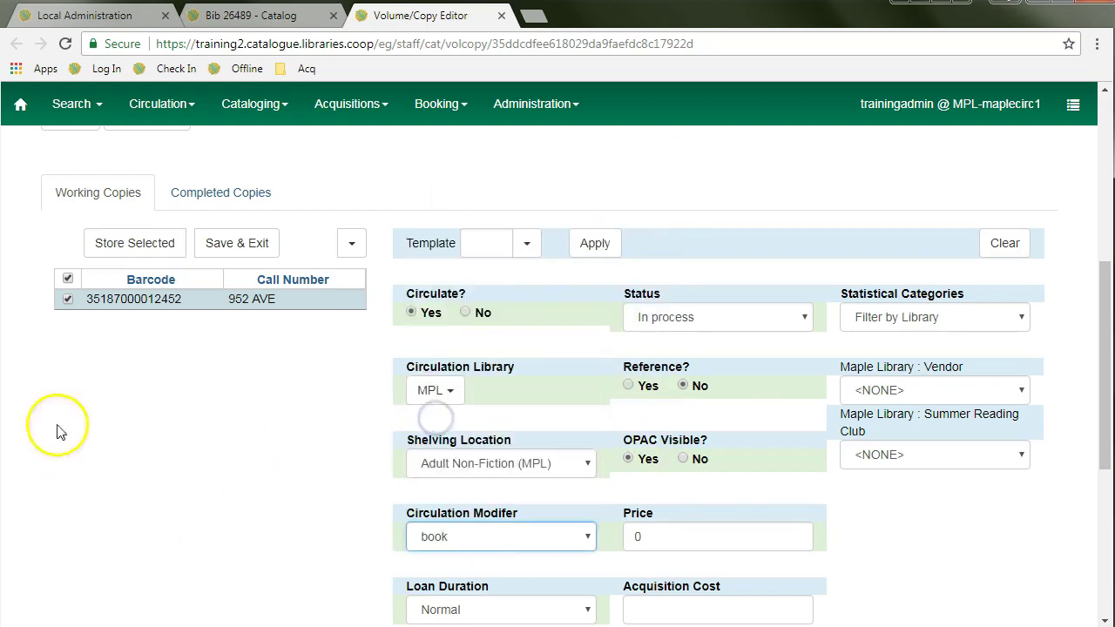
click(135, 244)
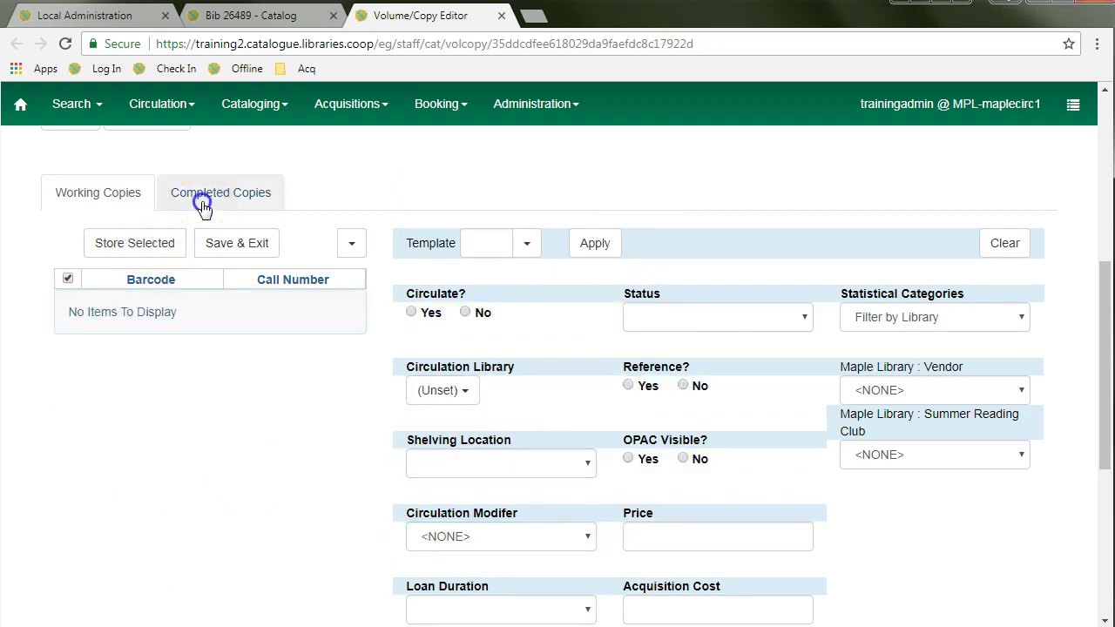
- From Completed Copies, Save & Exit to save both King's cage copies
click(206, 200)
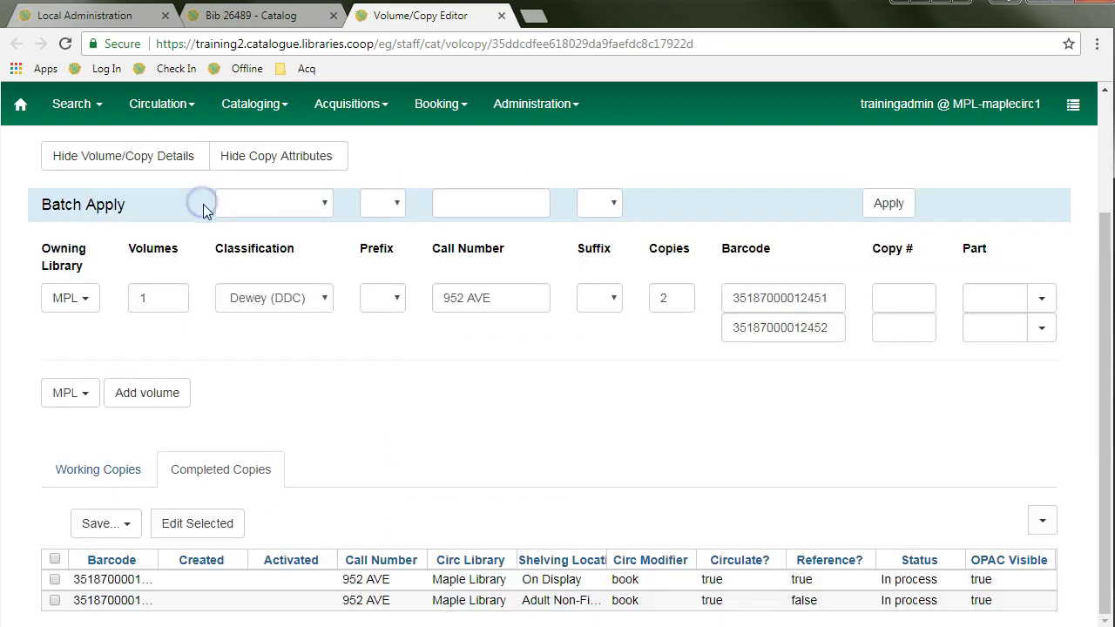
click(110, 526)
click(144, 581)
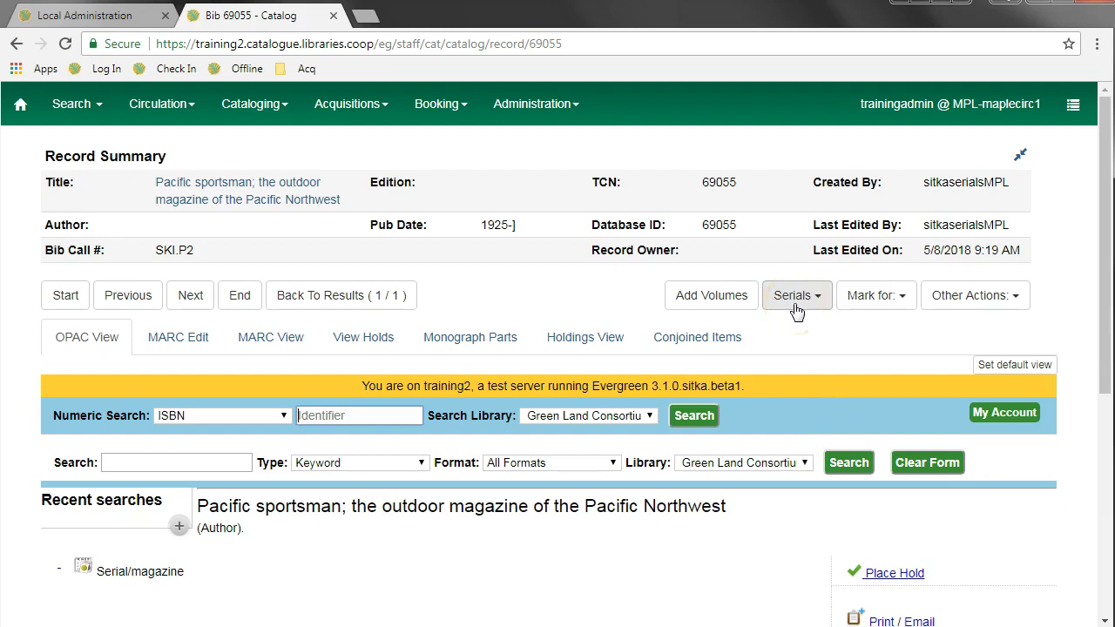
- Go to Administration > Serials Administration
click(534, 103)
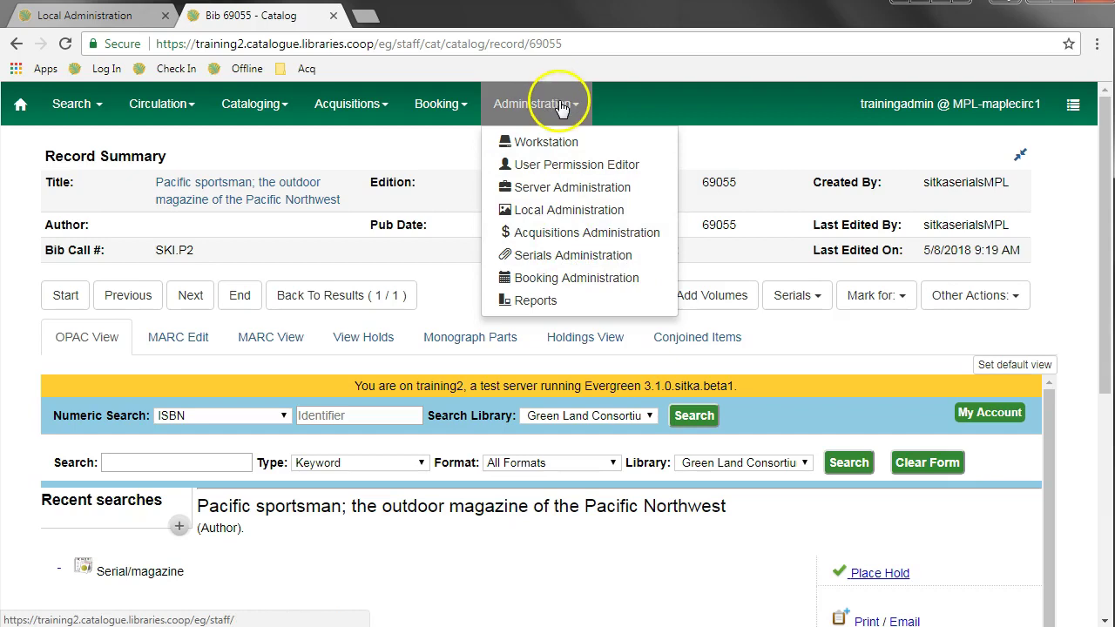
click(589, 254)
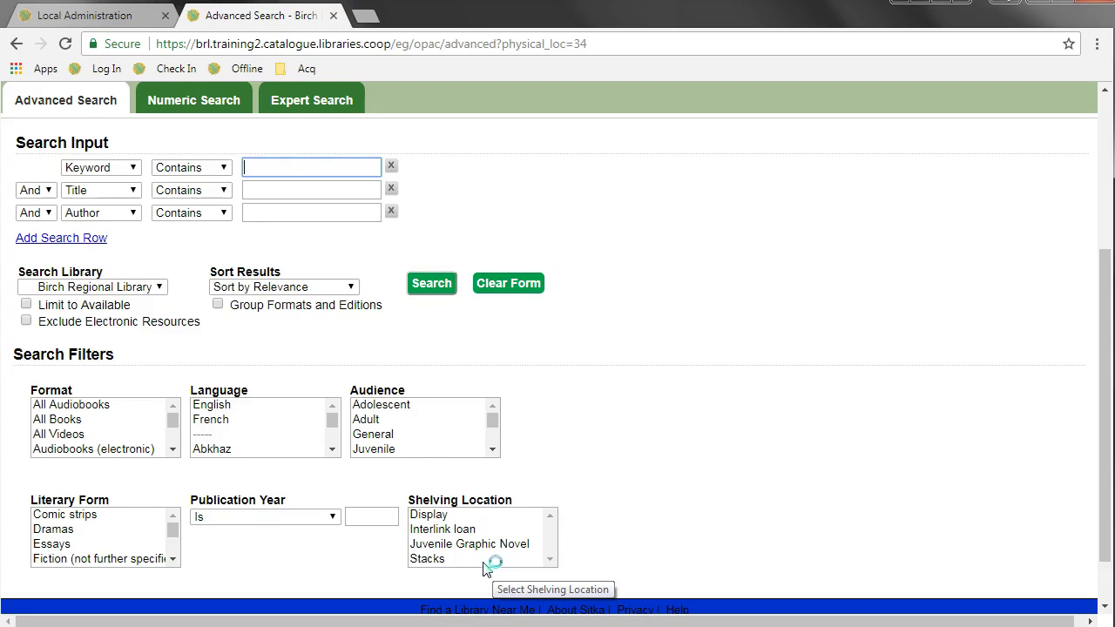
- Set the Advanced Search library to Ace Hill Library
click(79, 287)
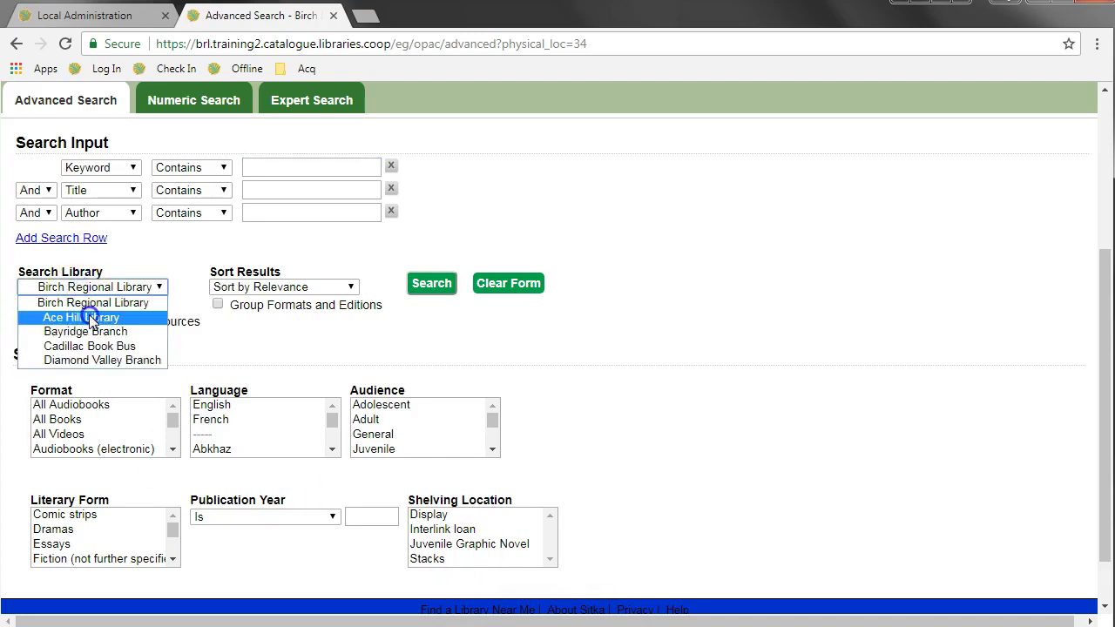
click(91, 318)
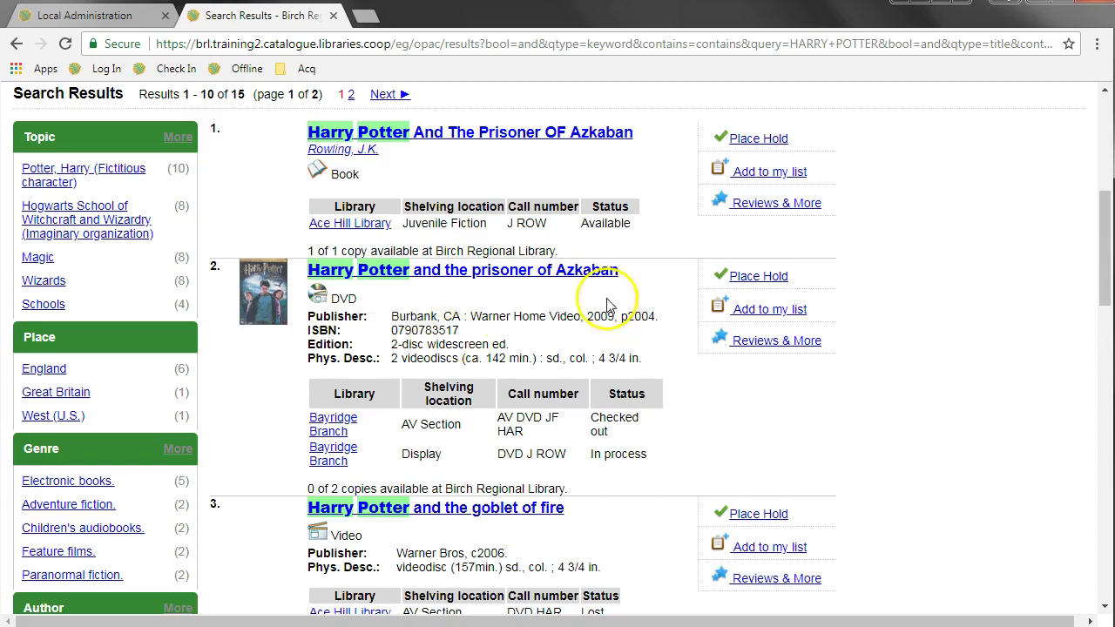
- View the Harry Potter and the prisoner of Azkaban DVD holdings, then return to results
click(554, 275)
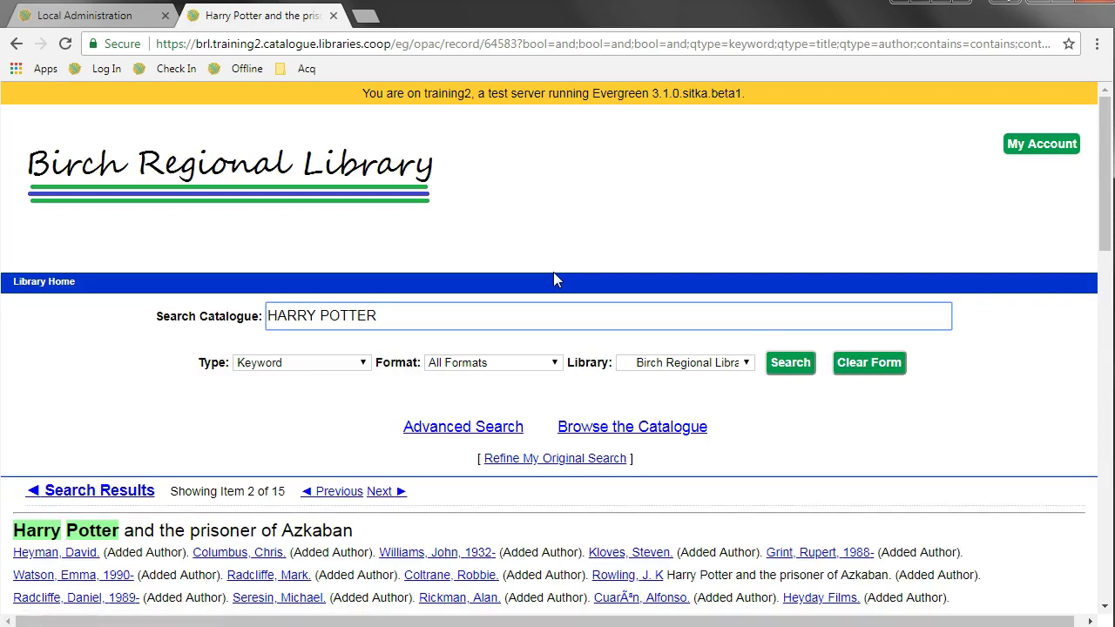
scroll(560, 281, down, 5)
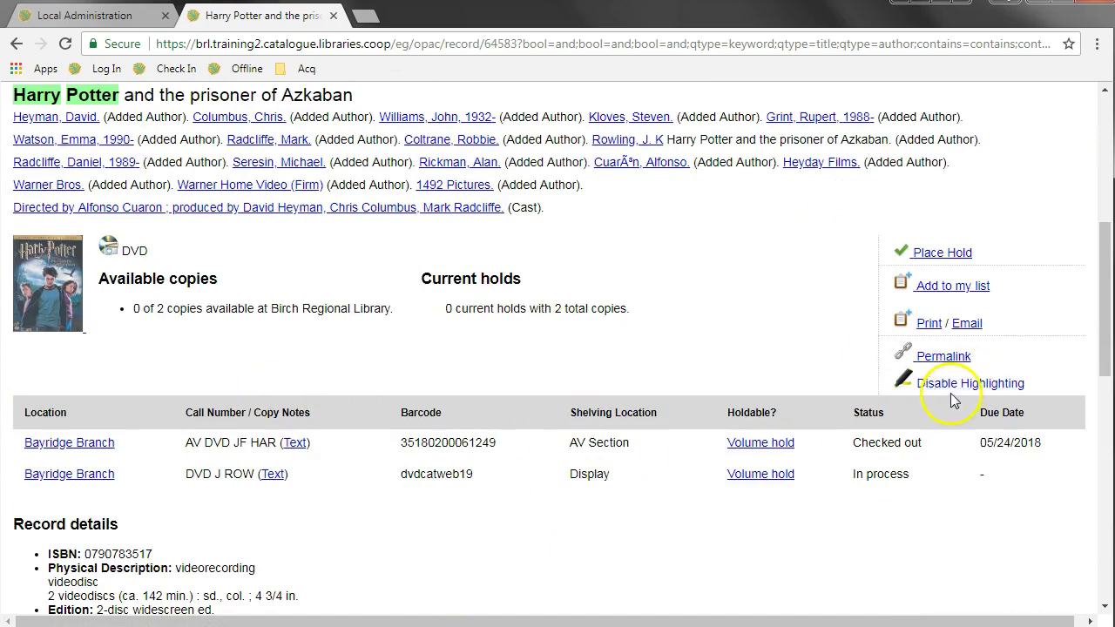
scroll(423, 356, up, 2)
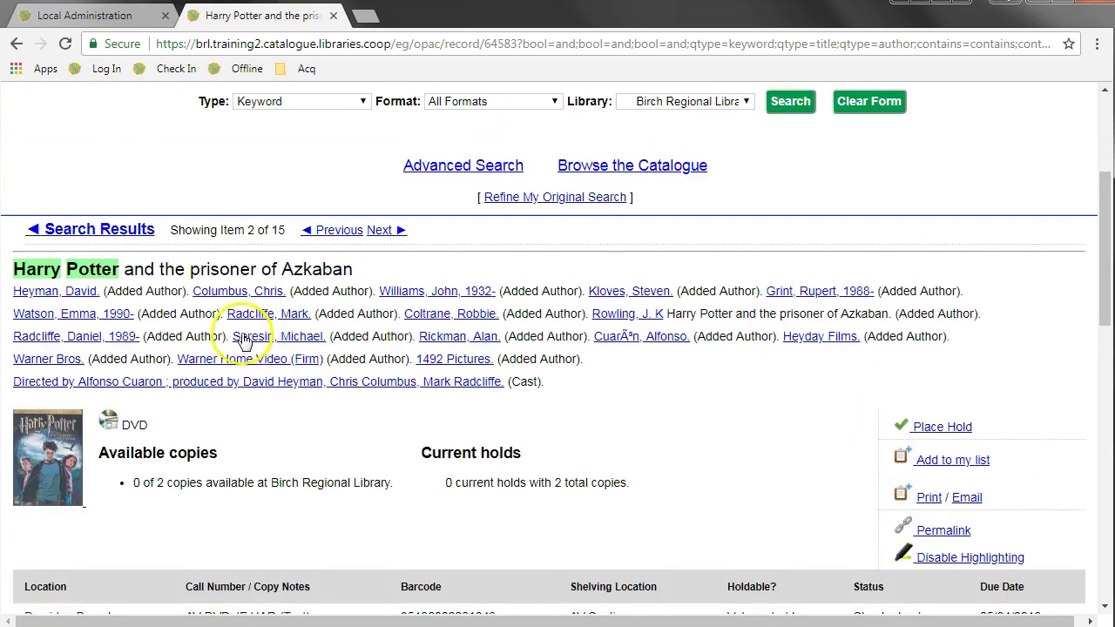
click(106, 233)
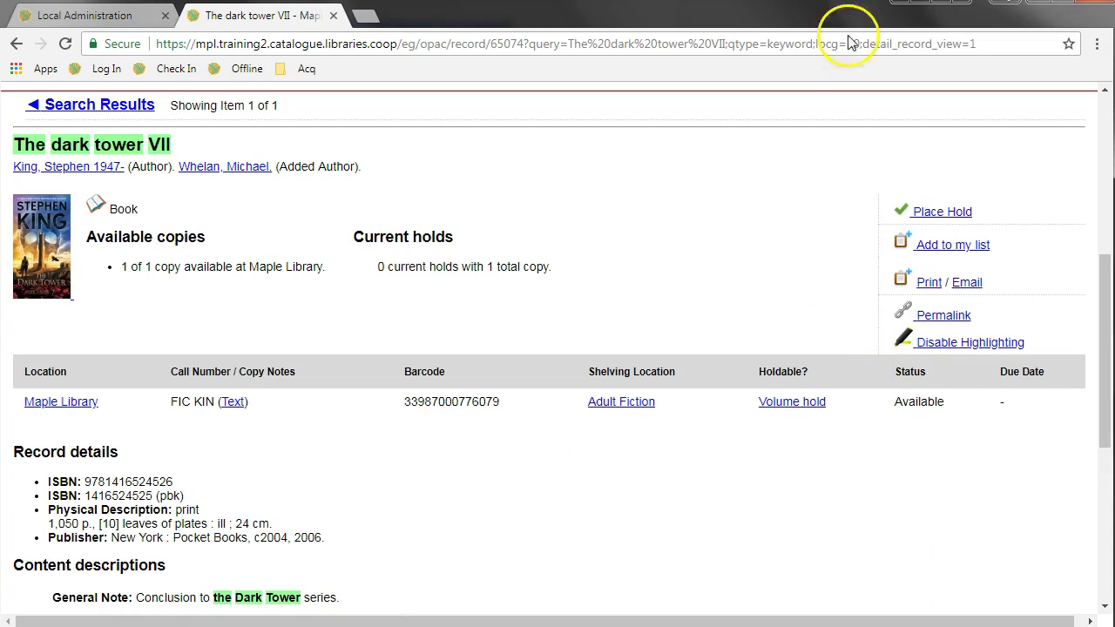
- View Maple Library's stacks floor map via the Adult Fiction shelving location link
click(618, 403)
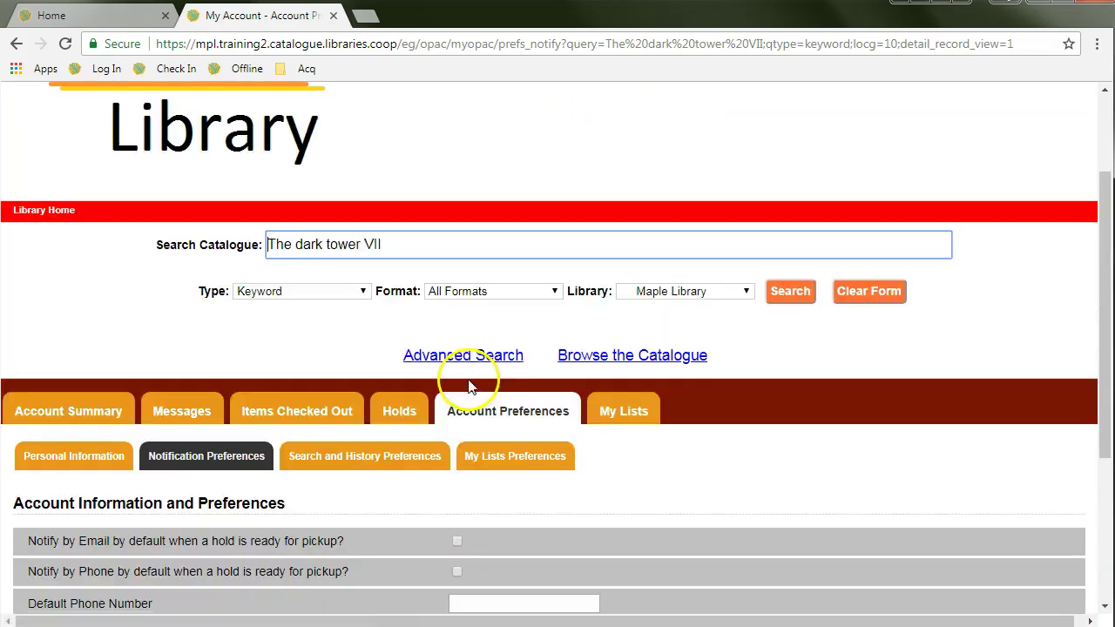
scroll(470, 383, down, 3)
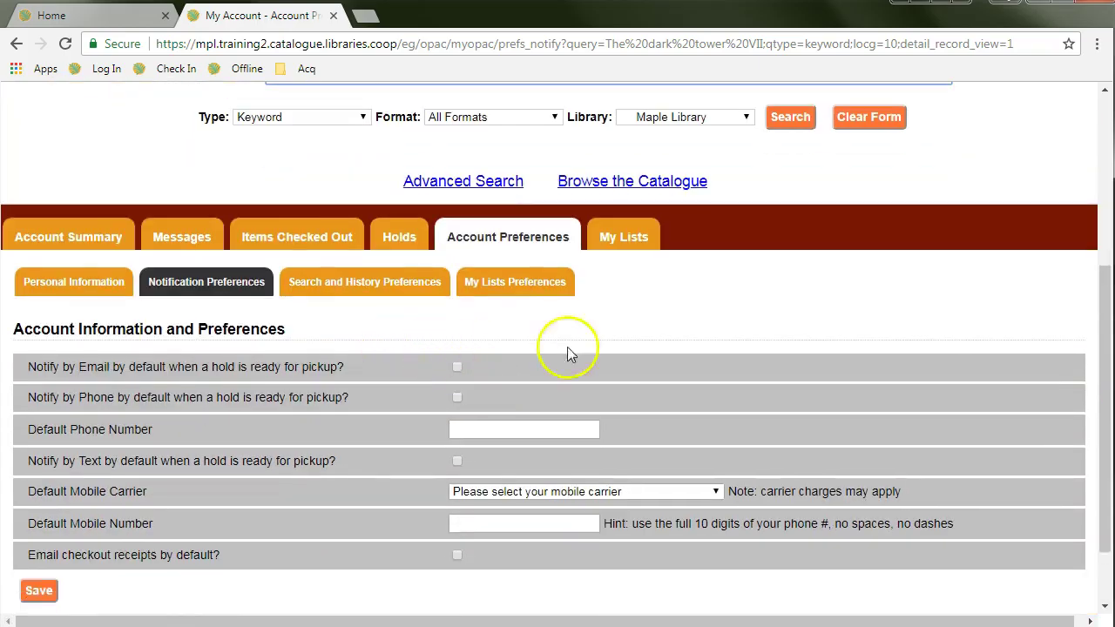
scroll(846, 311, up, 1)
scroll(672, 294, down, 1)
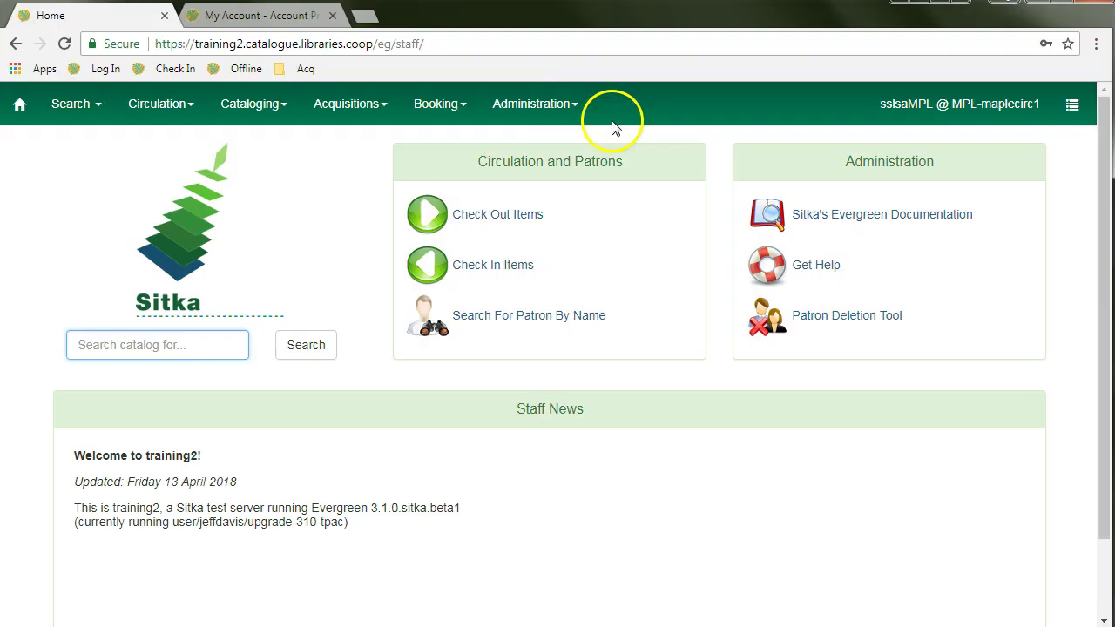
- Go to Administration > Reports and peek at the All Folders template list without choosing
click(541, 105)
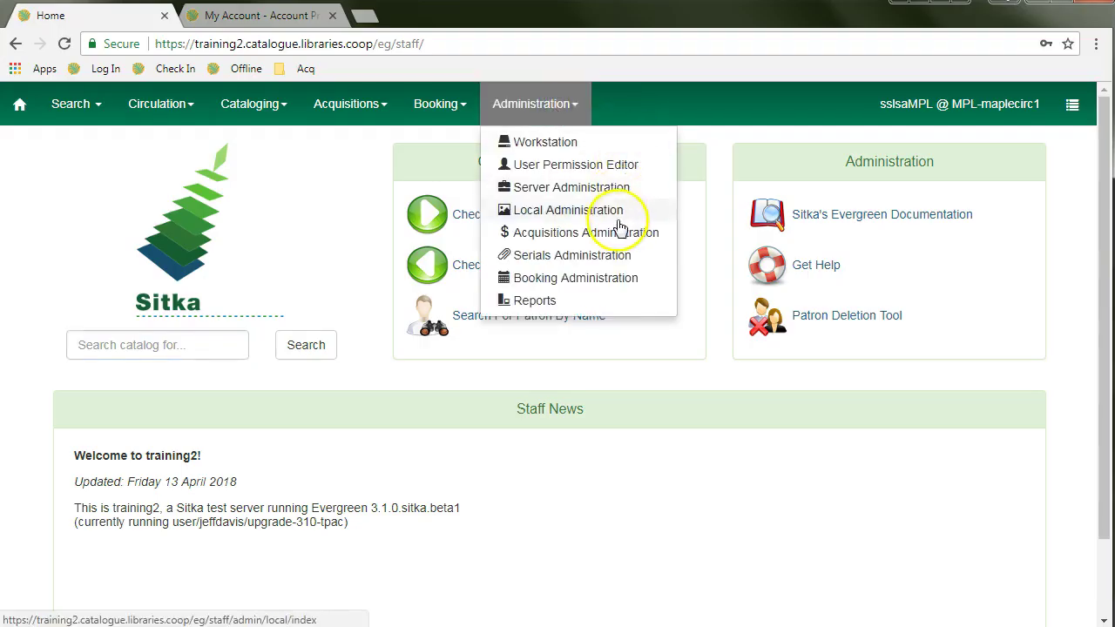
click(581, 309)
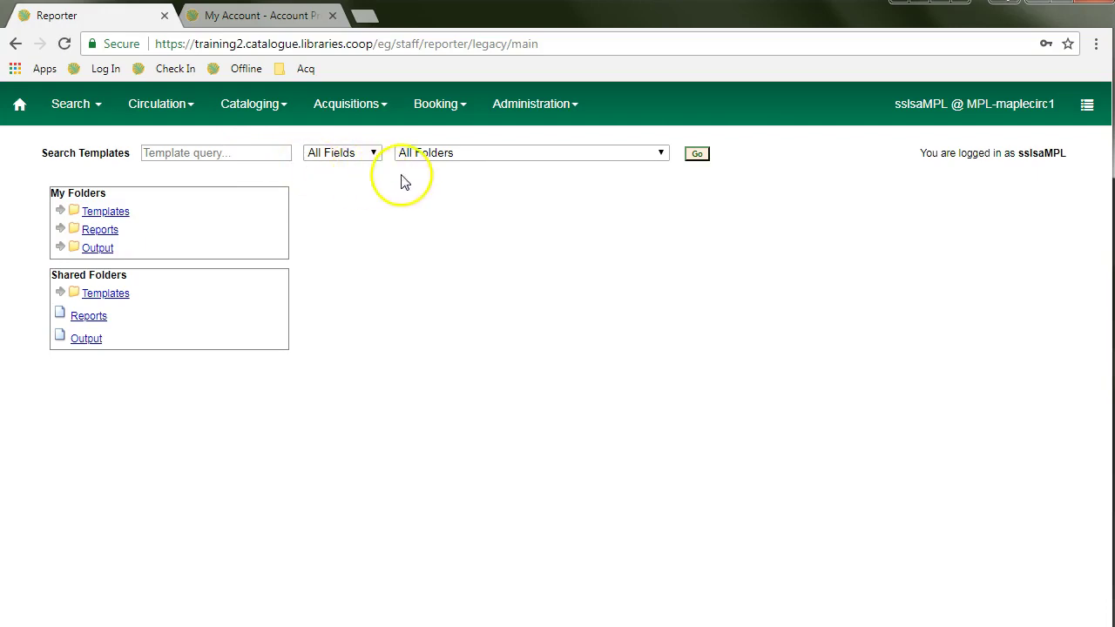
click(451, 150)
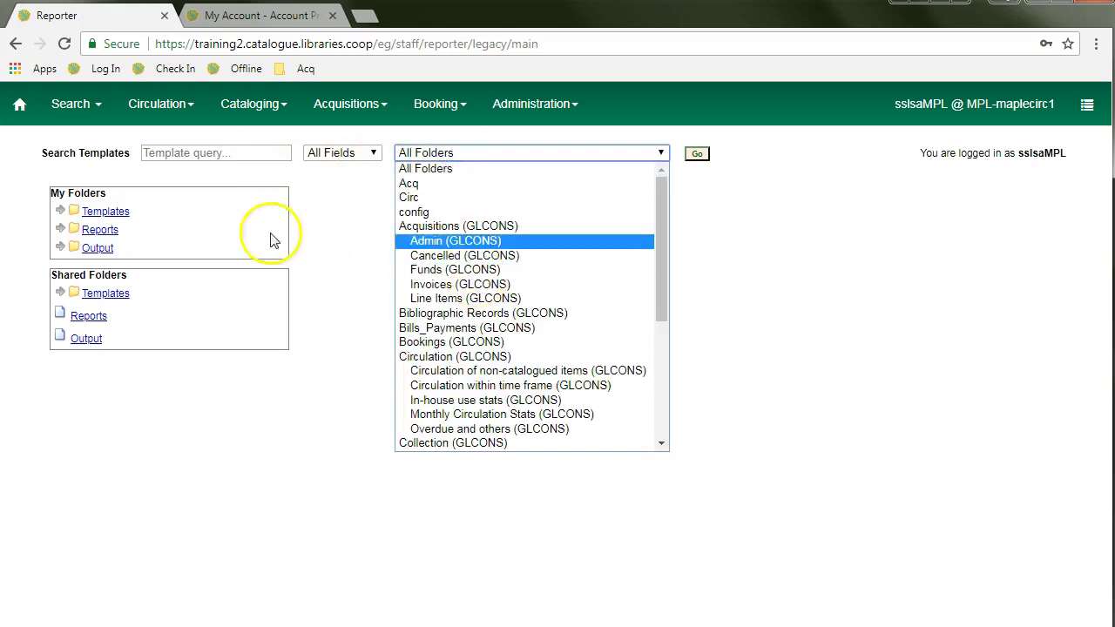
click(380, 232)
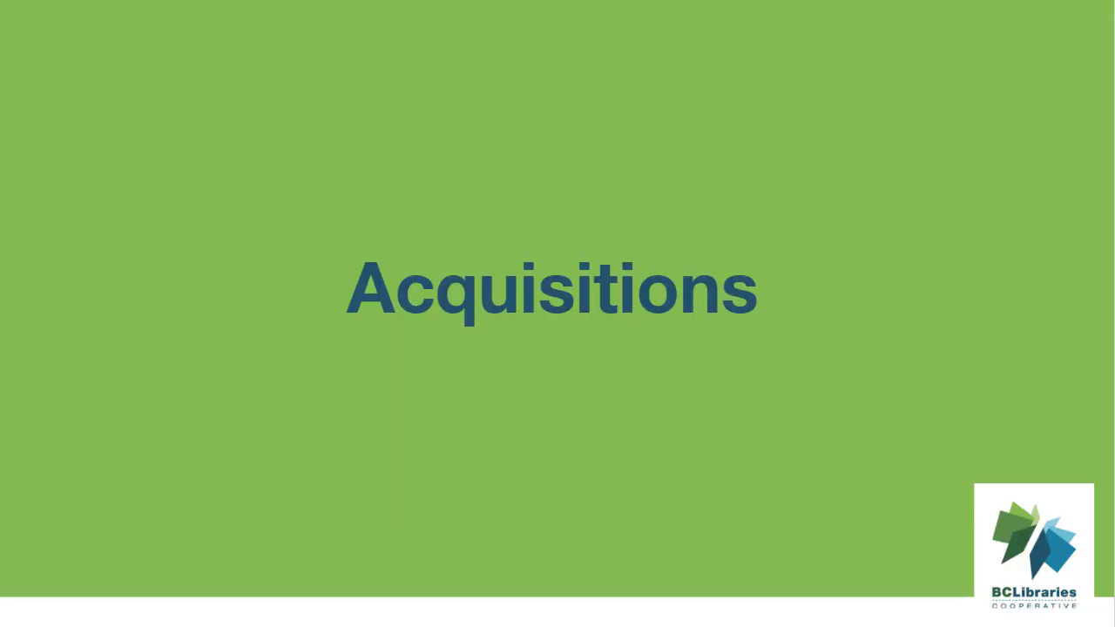